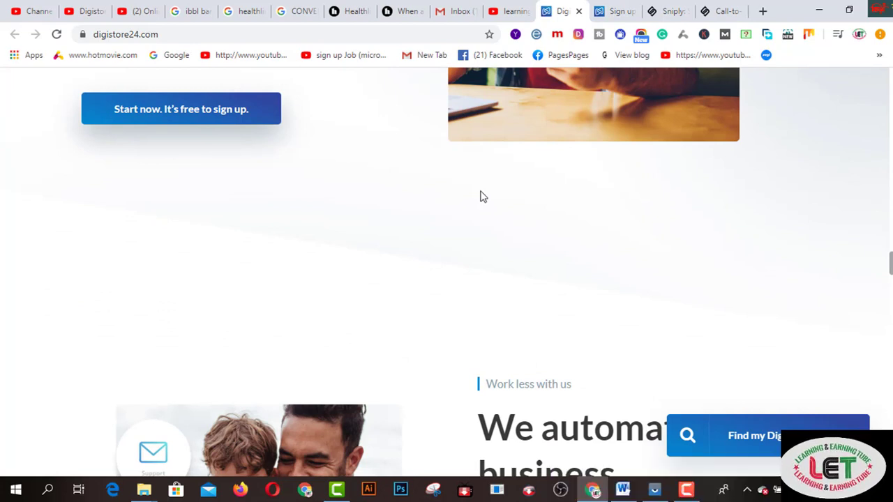
Step: Examine the Digistore24 homepage sections on business automation, integrations, media features, founder statements and the customers' journey
{"action": "scroll", "coordinate": [480, 197], "scroll_direction": "down", "scroll_amount": 4}
{"action": "scroll", "coordinate": [480, 196], "scroll_direction": "down", "scroll_amount": 1}
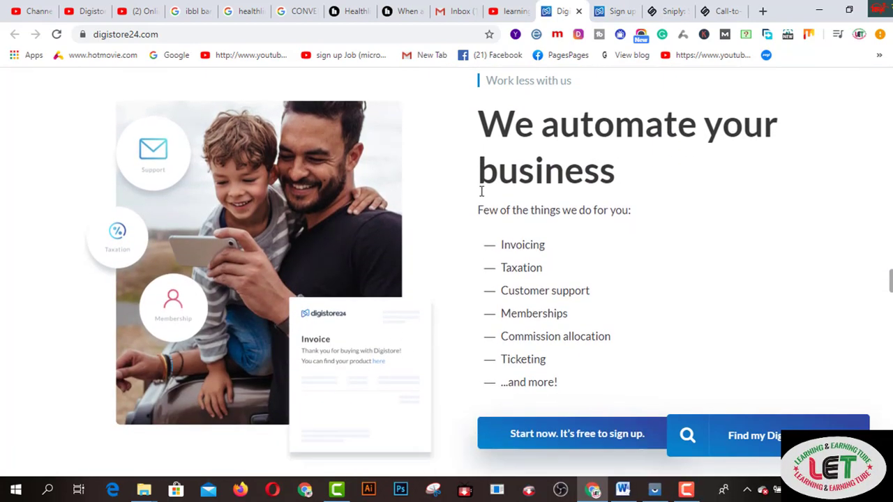
{"action": "scroll", "coordinate": [480, 191], "scroll_direction": "down", "scroll_amount": 2}
{"action": "scroll", "coordinate": [480, 194], "scroll_direction": "down", "scroll_amount": 5}
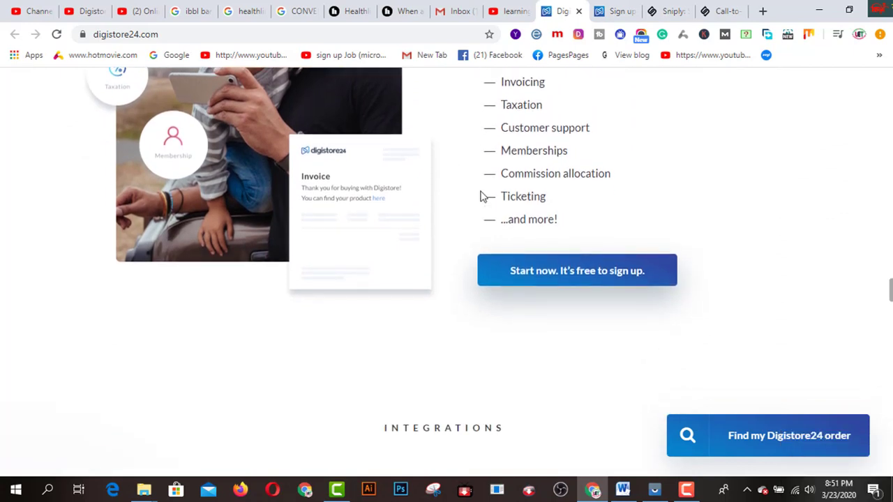
{"action": "scroll", "coordinate": [480, 197], "scroll_direction": "down", "scroll_amount": 7}
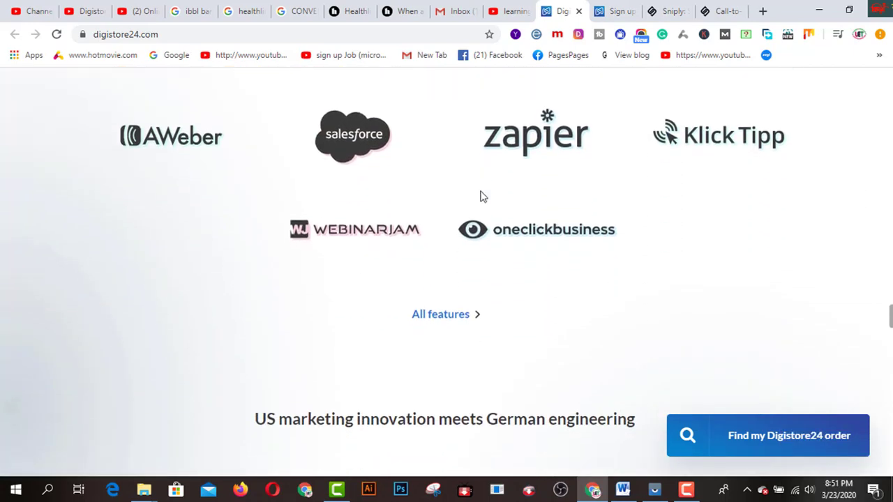
{"action": "scroll", "coordinate": [480, 196], "scroll_direction": "down", "scroll_amount": 2}
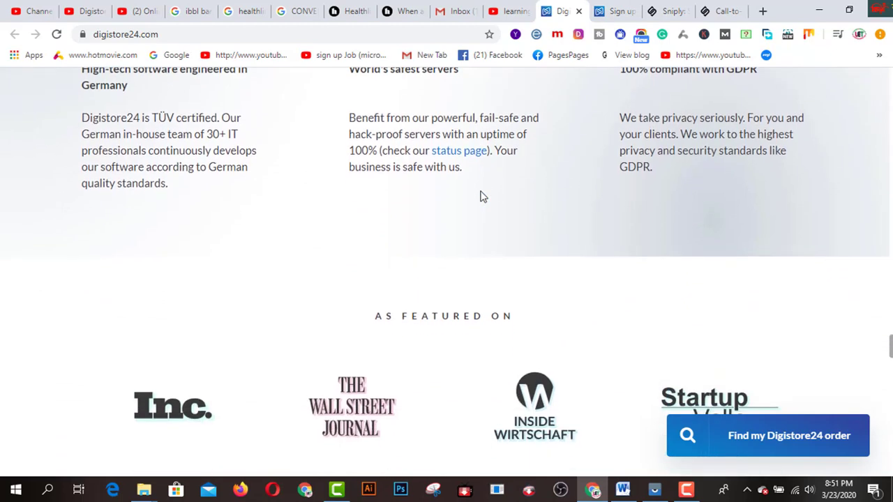
{"action": "scroll", "coordinate": [481, 196], "scroll_direction": "down", "scroll_amount": 5}
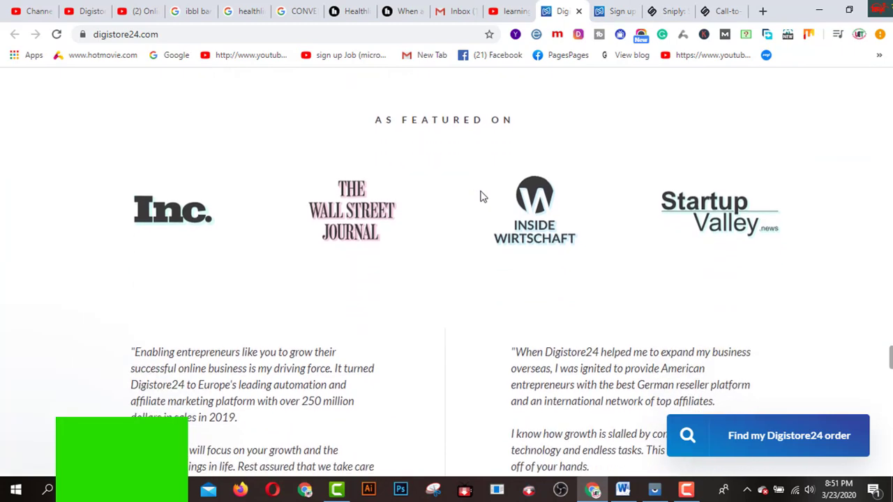
{"action": "scroll", "coordinate": [480, 197], "scroll_direction": "down", "scroll_amount": 6}
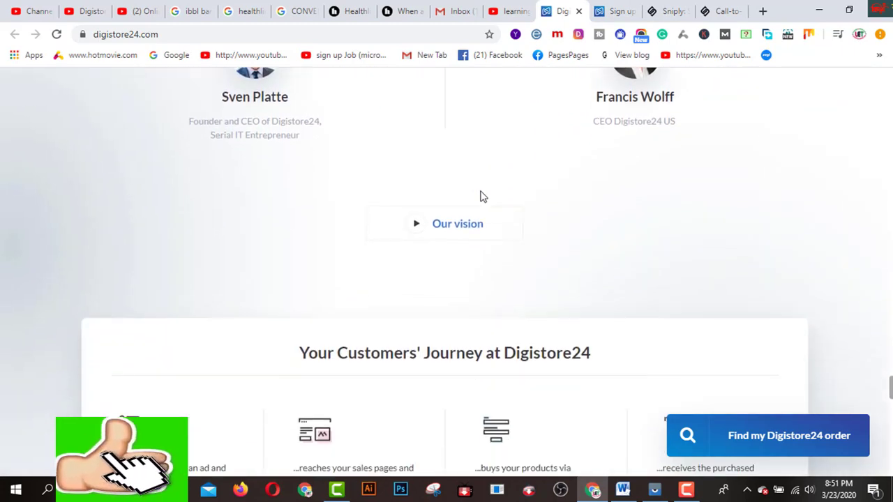
{"action": "scroll", "coordinate": [480, 196], "scroll_direction": "down", "scroll_amount": 2}
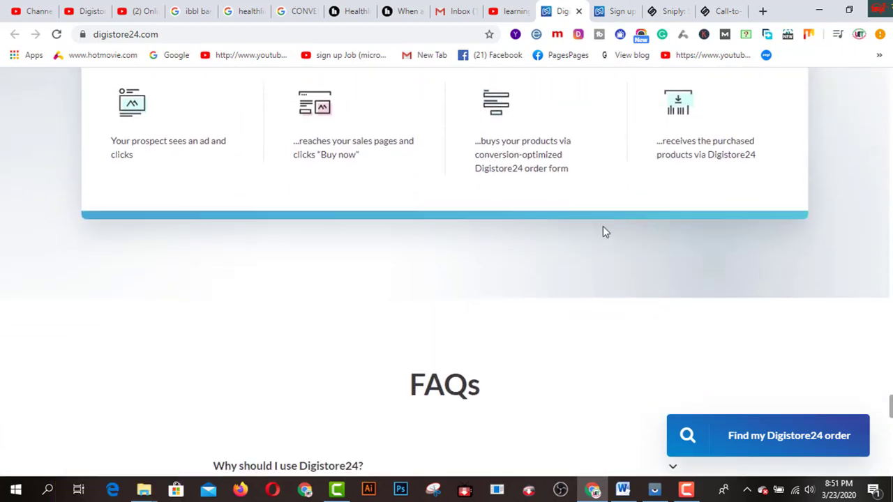
{"action": "scroll", "coordinate": [604, 229], "scroll_direction": "down", "scroll_amount": 1}
{"action": "scroll", "coordinate": [604, 230], "scroll_direction": "up", "scroll_amount": 3}
{"action": "scroll", "coordinate": [604, 232], "scroll_direction": "up", "scroll_amount": 15}
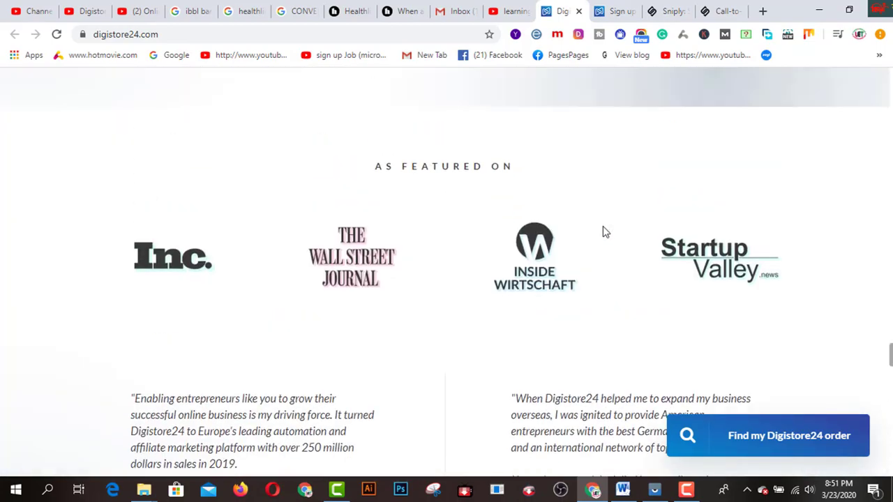
{"action": "scroll", "coordinate": [632, 245], "scroll_direction": "up", "scroll_amount": 15}
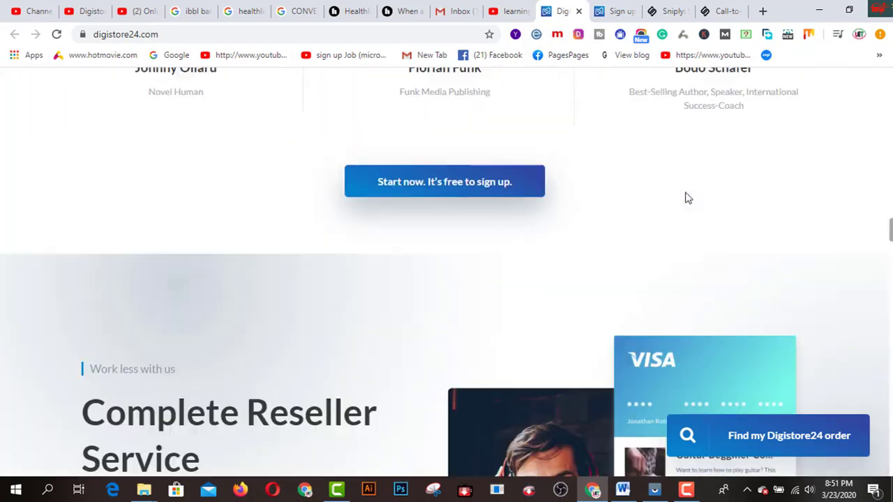
Step: Open the Digistore24 registration page and bring up its Create Account form
{"action": "scroll", "coordinate": [686, 199], "scroll_direction": "up", "scroll_amount": 10}
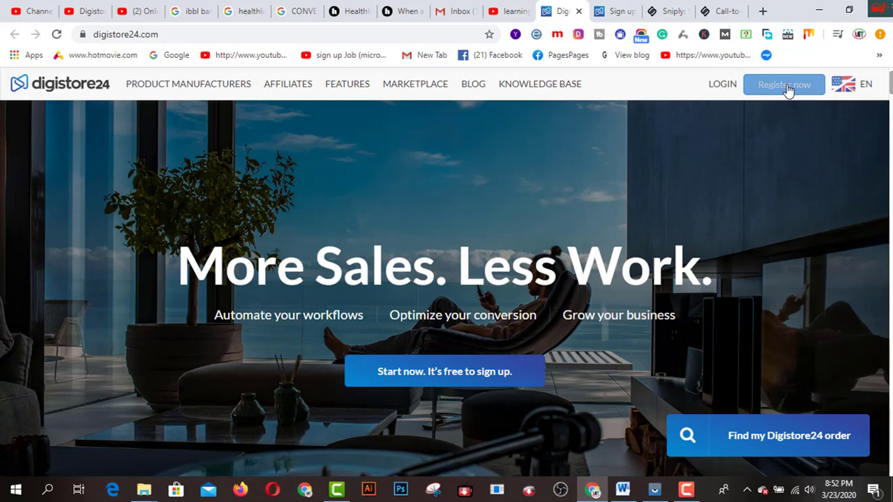
{"action": "left_click", "coordinate": [785, 86]}
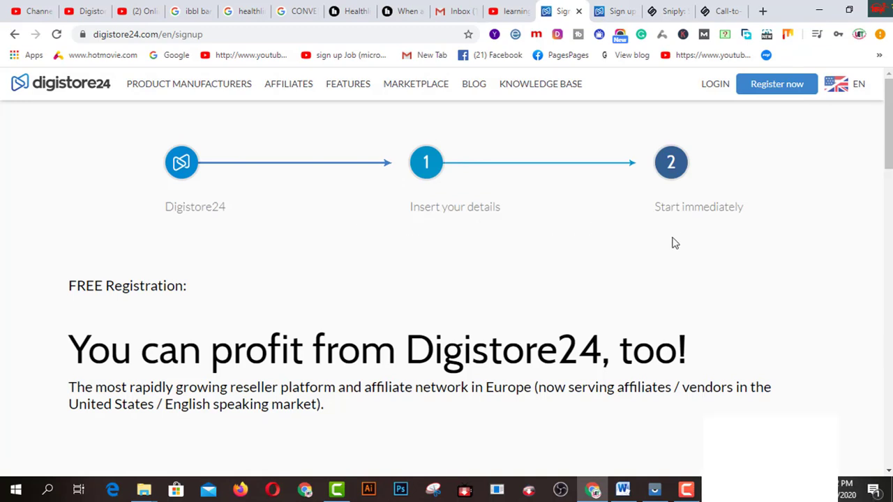
{"action": "scroll", "coordinate": [623, 271], "scroll_direction": "down", "scroll_amount": 1}
{"action": "scroll", "coordinate": [623, 270], "scroll_direction": "down", "scroll_amount": 4}
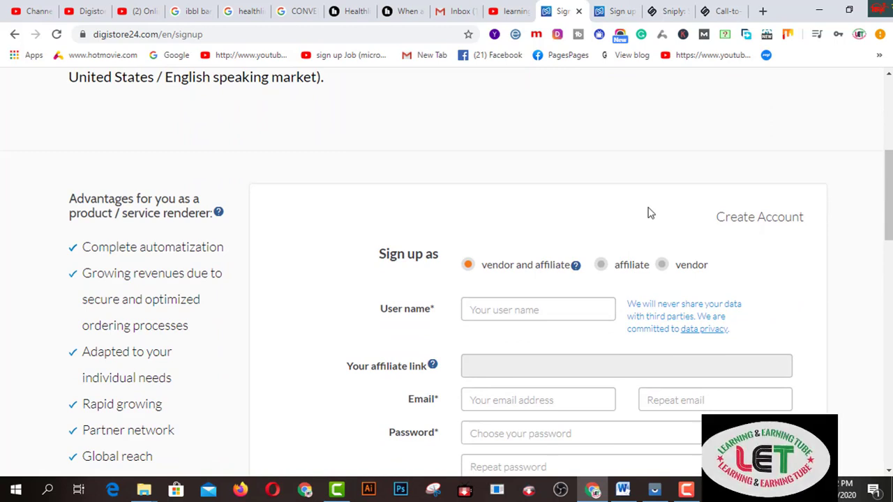
{"action": "scroll", "coordinate": [648, 213], "scroll_direction": "down", "scroll_amount": 1}
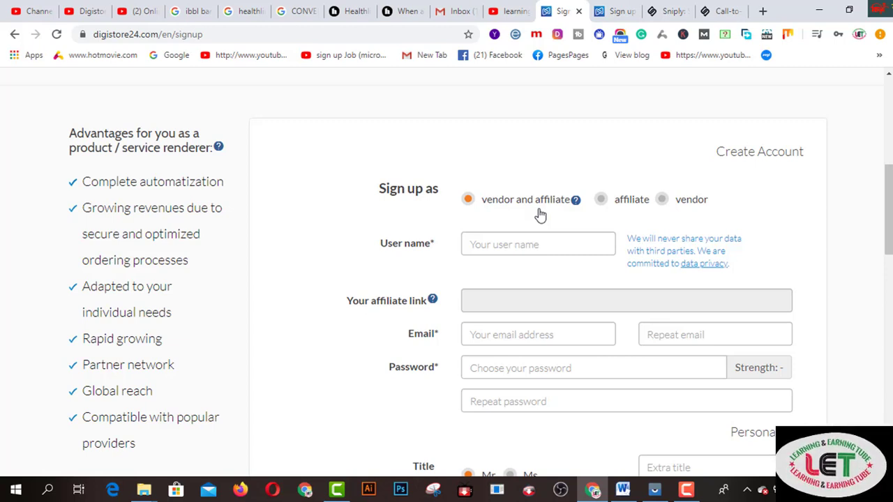
Step: Enter the desired account user name in the Create Account form
{"action": "left_click", "coordinate": [506, 242]}
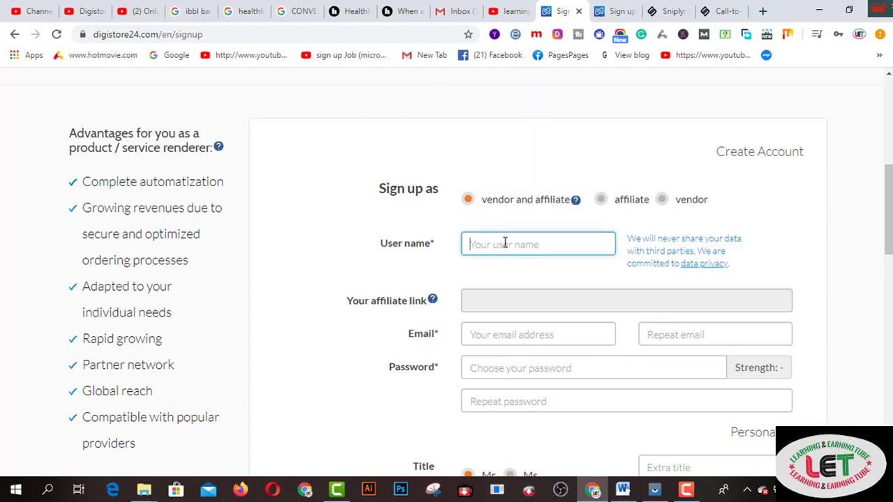
{"action": "type", "text": "kal"}
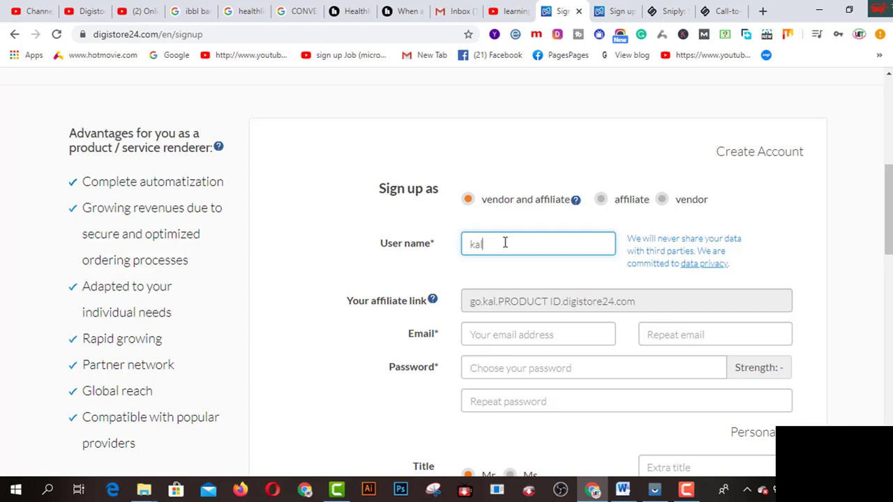
{"action": "type", "text": "imchy"}
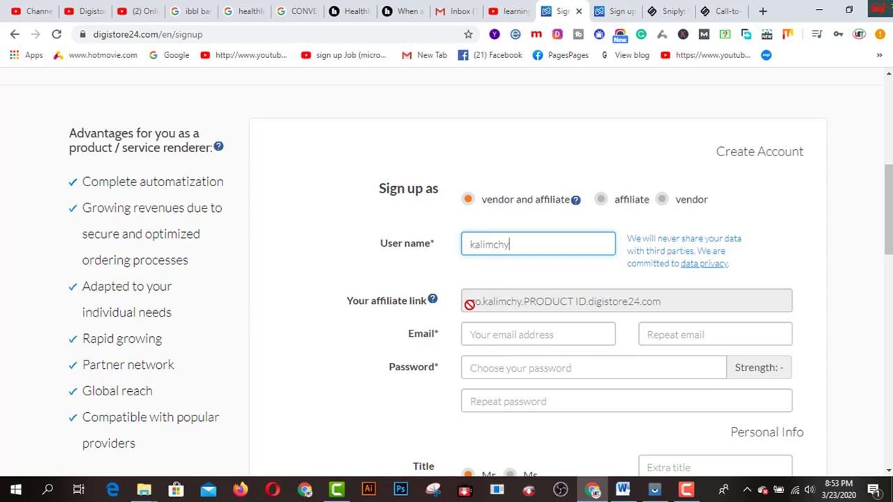
{"action": "scroll", "coordinate": [552, 321], "scroll_direction": "down", "scroll_amount": 2}
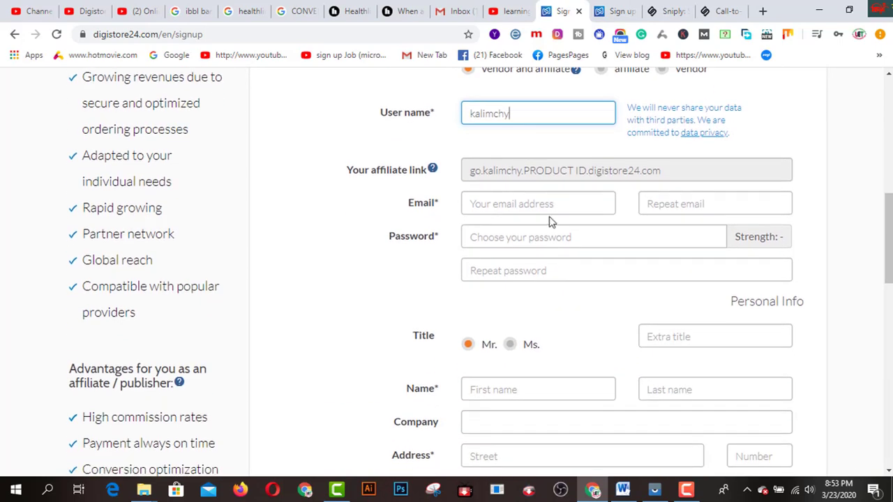
Step: Visit the email and repeat email fields without filling them in, and clear the user name
{"action": "left_click", "coordinate": [548, 201]}
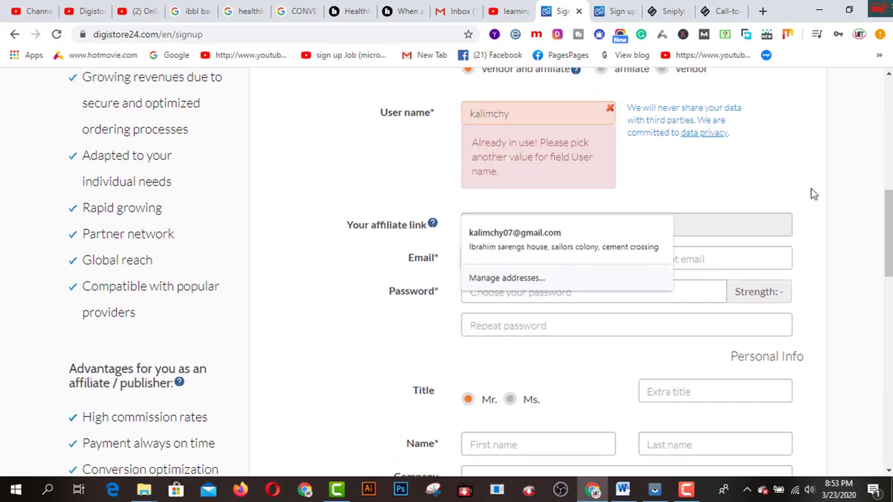
{"action": "left_click", "coordinate": [813, 194]}
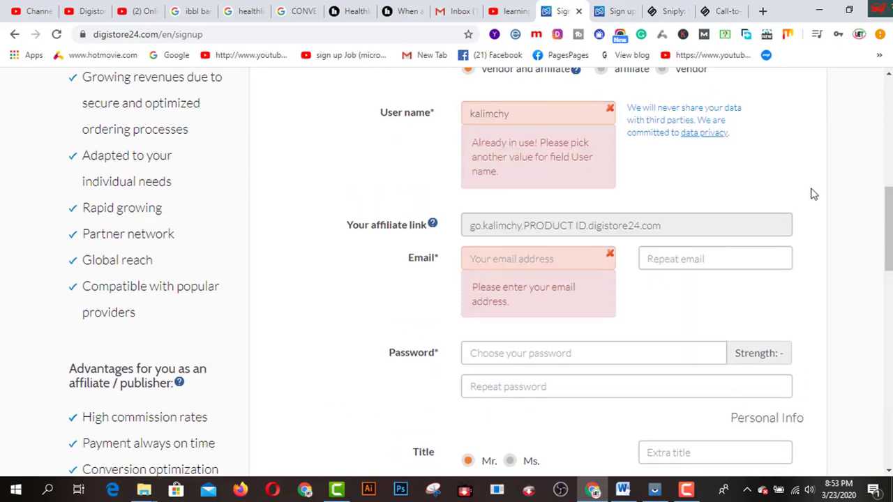
{"action": "left_click", "coordinate": [610, 257]}
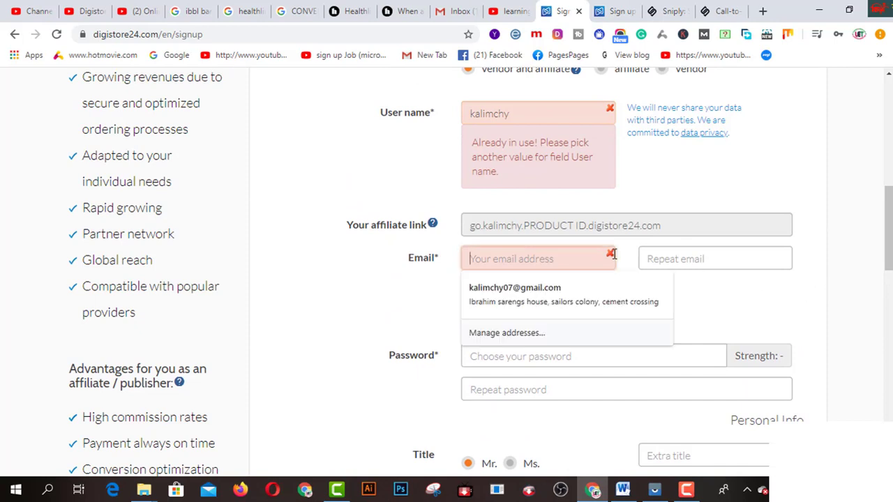
{"action": "left_click", "coordinate": [831, 297]}
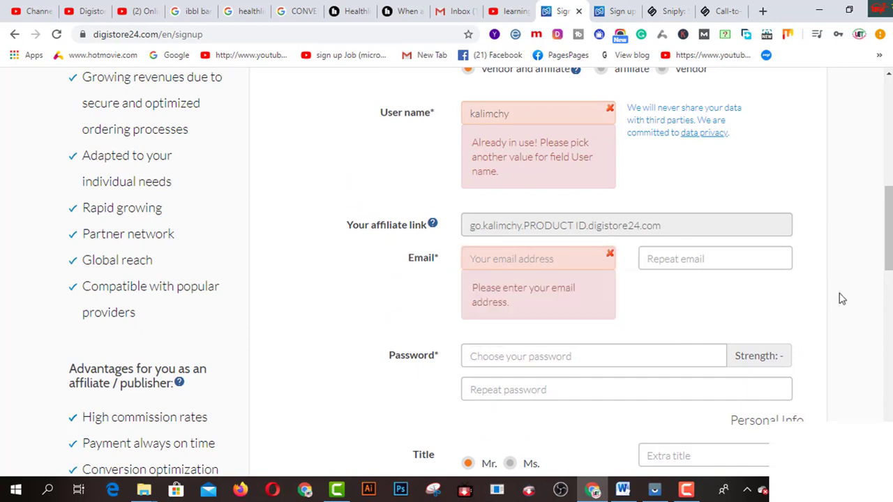
{"action": "left_click", "coordinate": [608, 107]}
{"action": "left_click", "coordinate": [687, 233]}
{"action": "left_click", "coordinate": [785, 213]}
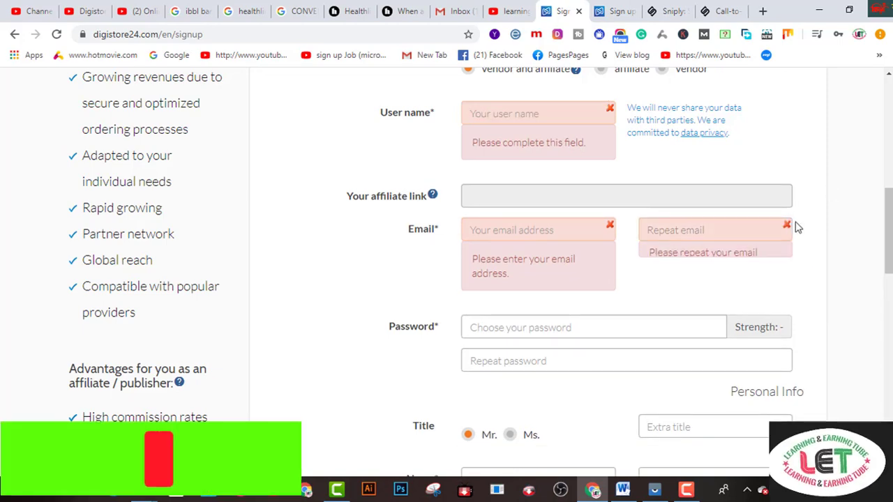
Step: Go through the password, extra title and first name fields of the sign-up form without filling them in
{"action": "left_click", "coordinate": [590, 326]}
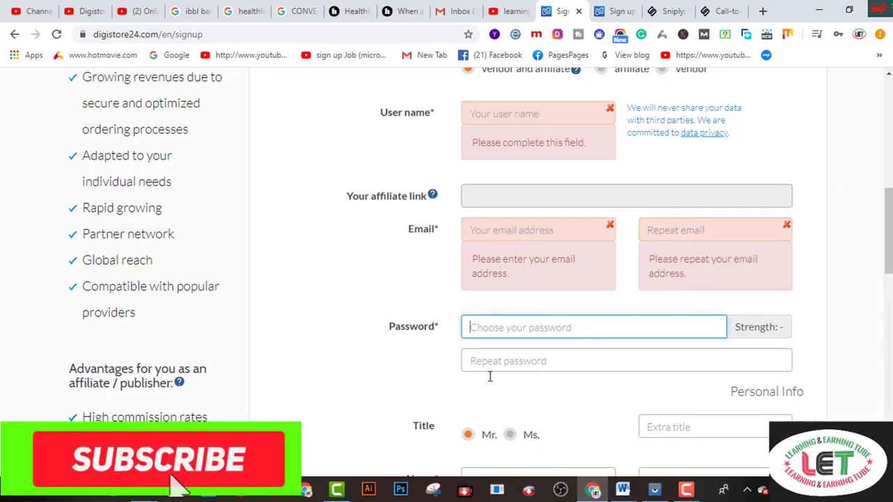
{"action": "scroll", "coordinate": [477, 228], "scroll_direction": "down", "scroll_amount": 5}
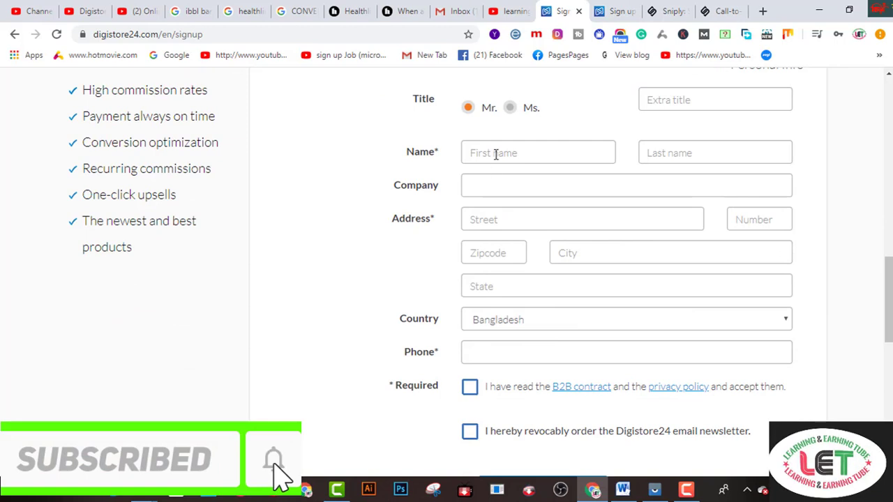
{"action": "left_click", "coordinate": [687, 103]}
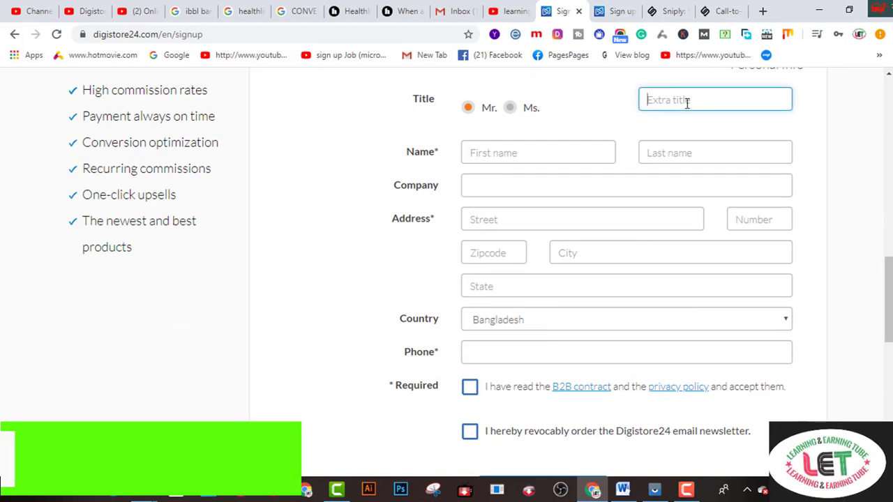
{"action": "left_click", "coordinate": [506, 152]}
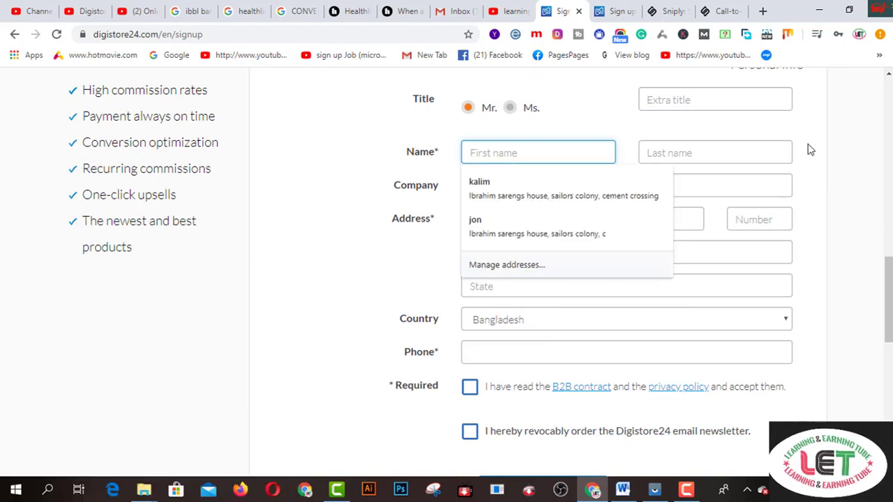
{"action": "left_click", "coordinate": [858, 146]}
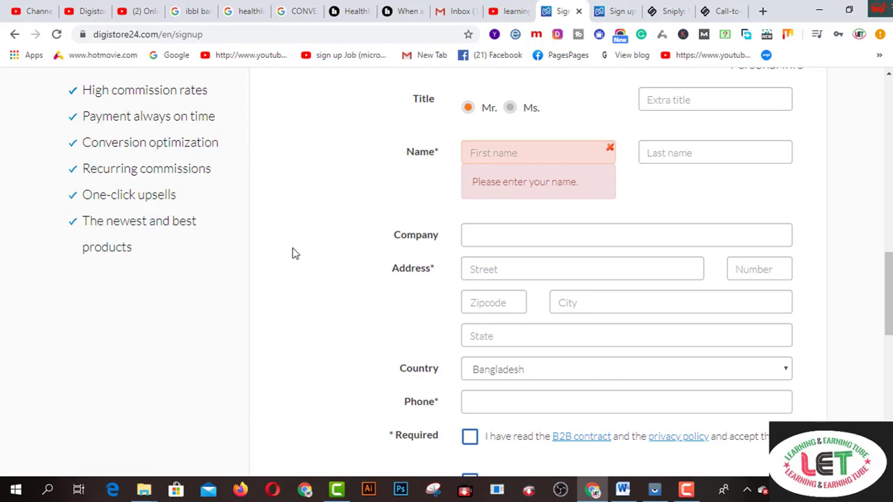
Step: Accept the B2B contract and privacy policy, and opt in to the Digistore24 email newsletter
{"action": "scroll", "coordinate": [286, 272], "scroll_direction": "down", "scroll_amount": 1}
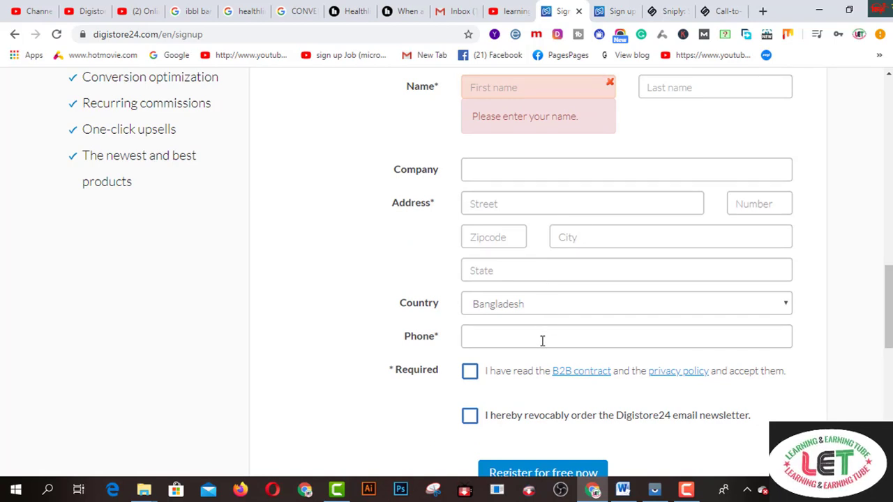
{"action": "scroll", "coordinate": [542, 340], "scroll_direction": "down", "scroll_amount": 2}
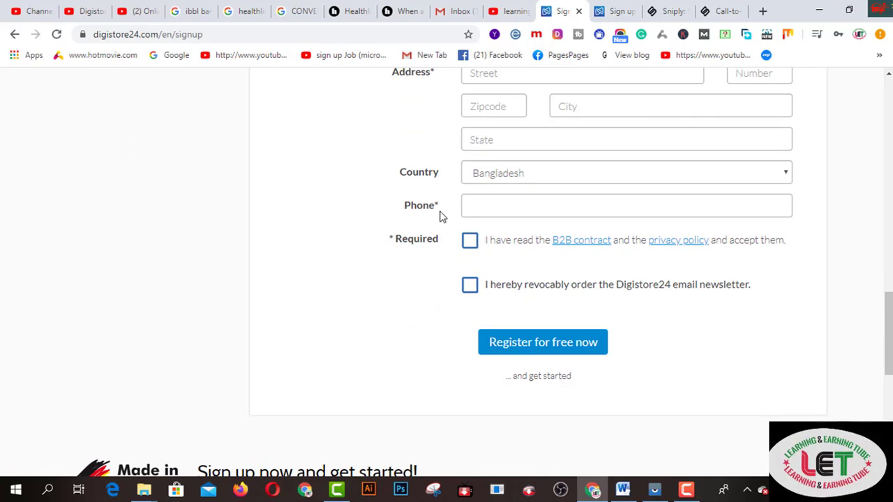
{"action": "left_click", "coordinate": [471, 245]}
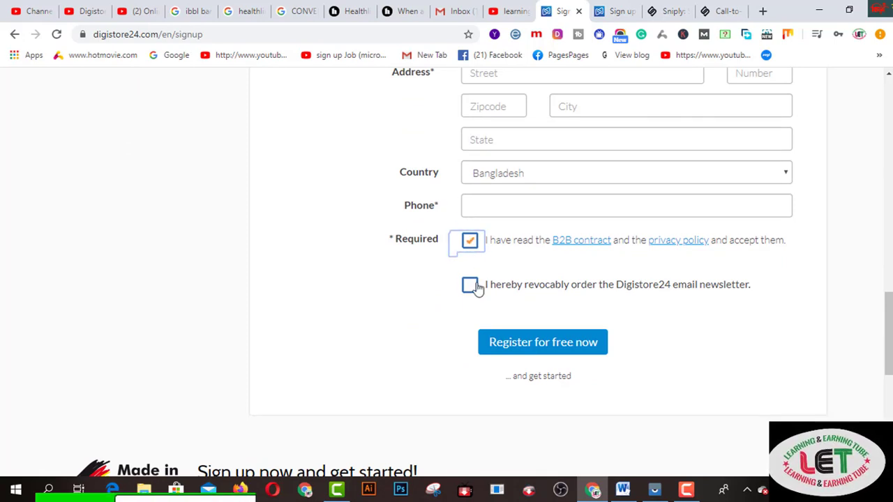
{"action": "left_click", "coordinate": [475, 289]}
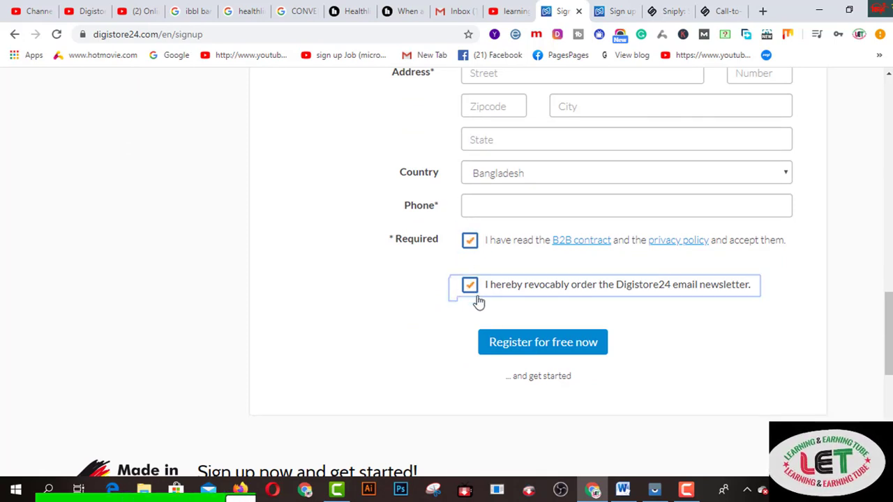
{"action": "left_click", "coordinate": [599, 360]}
Step: Highlight the recipient's email address on the completed sign-up page and open the Digistore24 email confirmation message in Gmail
{"action": "left_click", "coordinate": [626, 14]}
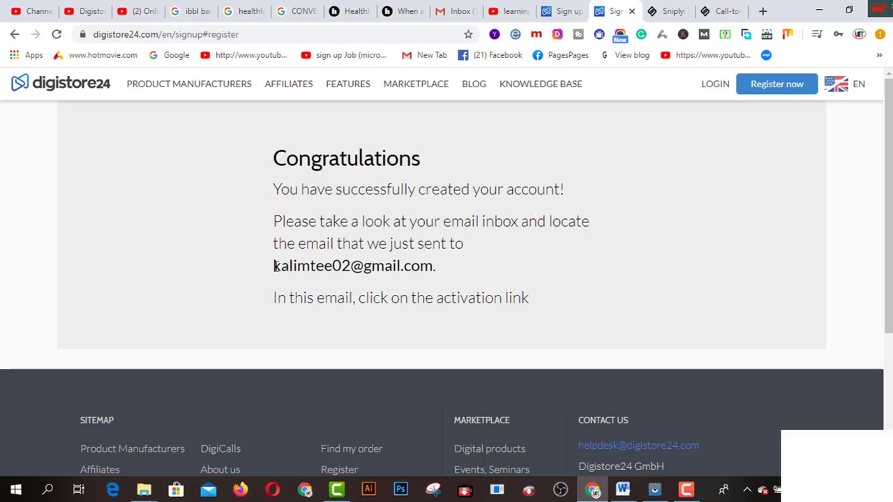
{"action": "left_click_drag", "start_coordinate": [275, 266], "coordinate": [520, 265]}
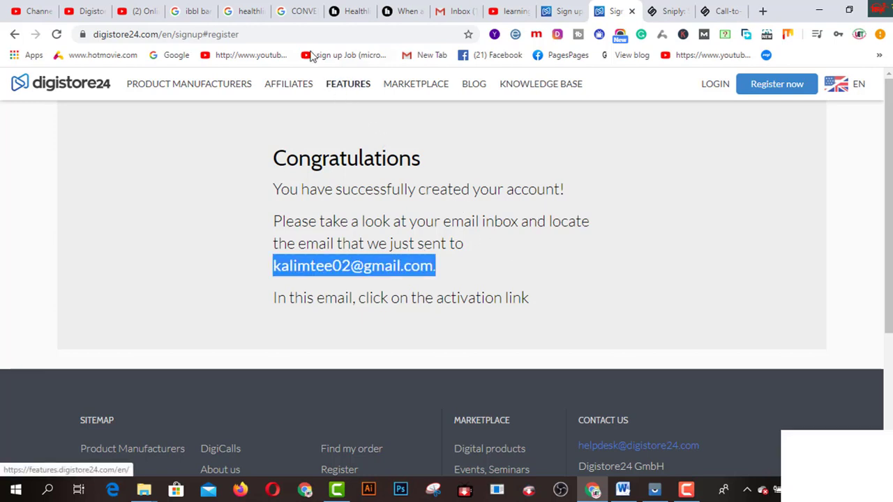
{"action": "left_click", "coordinate": [441, 14]}
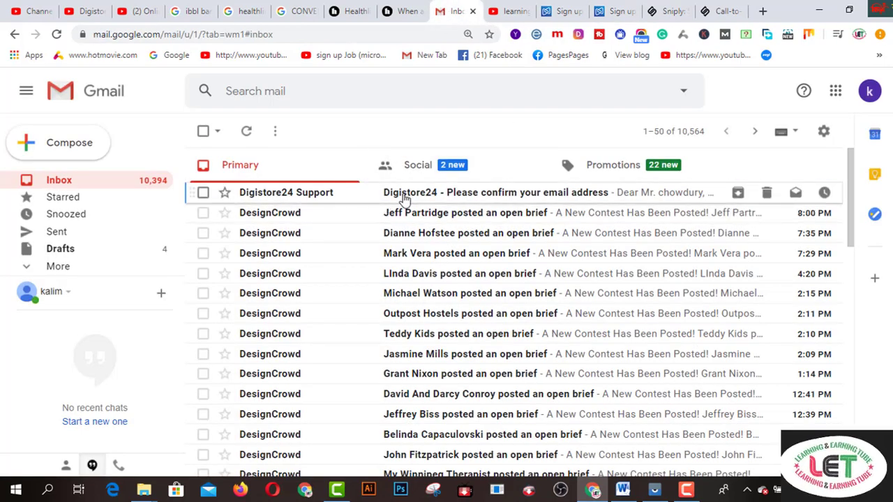
{"action": "left_click", "coordinate": [403, 198]}
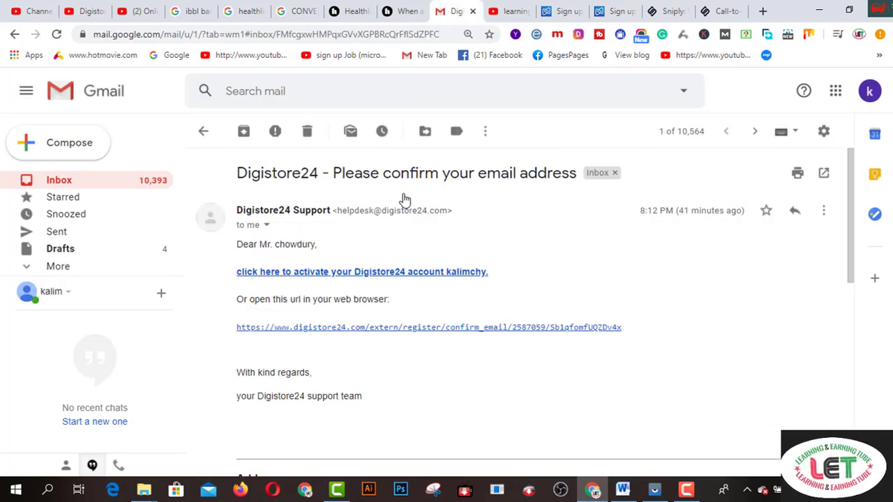
Step: Follow the activation link in the Digistore24 email and confirm the account with the saved account password
{"action": "left_click", "coordinate": [435, 274]}
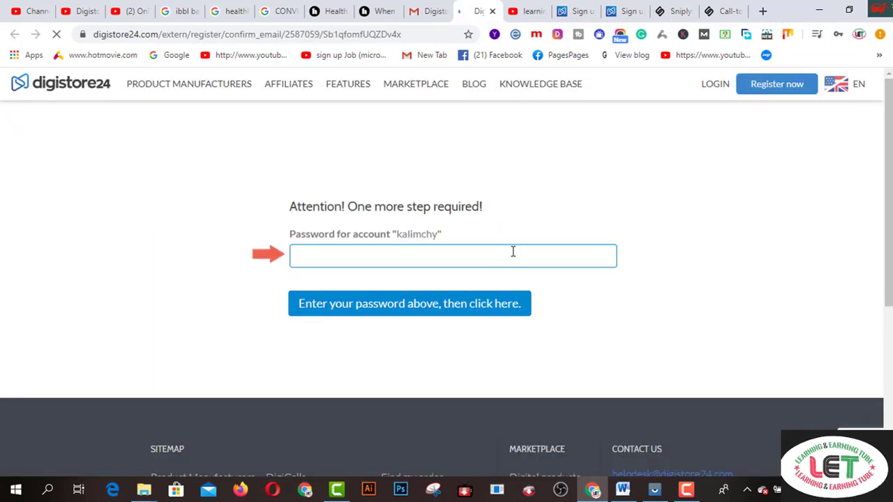
{"action": "left_click", "coordinate": [489, 257]}
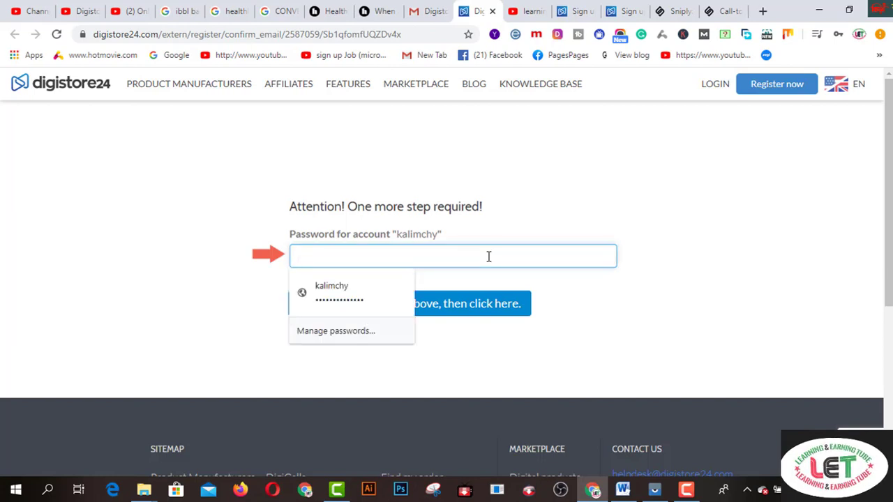
{"action": "left_click", "coordinate": [359, 293]}
{"action": "left_click", "coordinate": [375, 314]}
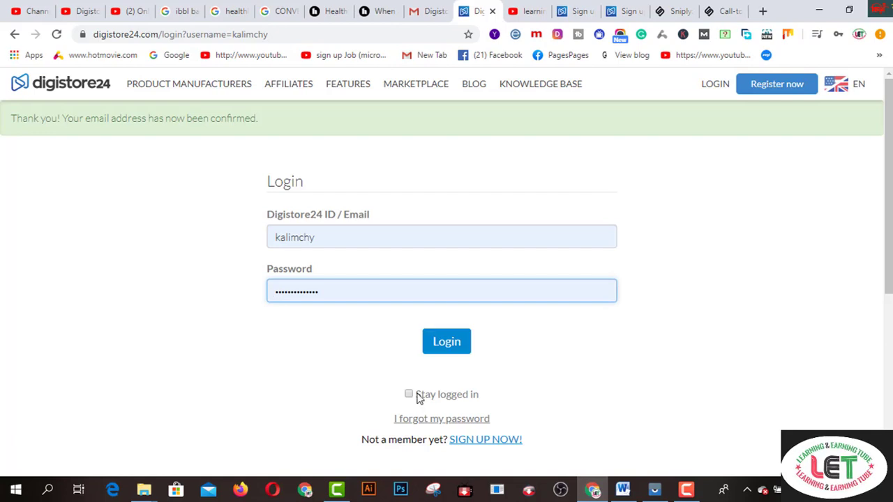
Step: Log in to Digistore24 with the stay-logged-in option enabled and dismiss the help message on the dashboard
{"action": "left_click", "coordinate": [409, 394]}
{"action": "left_click", "coordinate": [445, 343]}
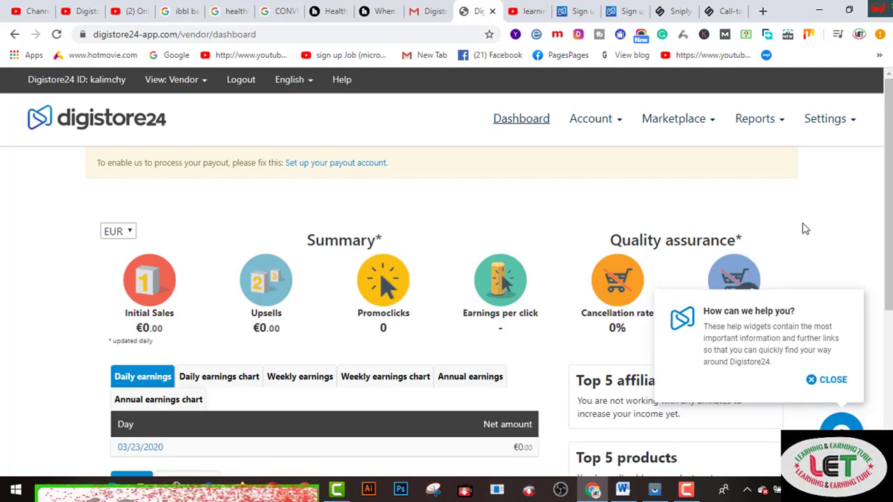
{"action": "left_click", "coordinate": [813, 383]}
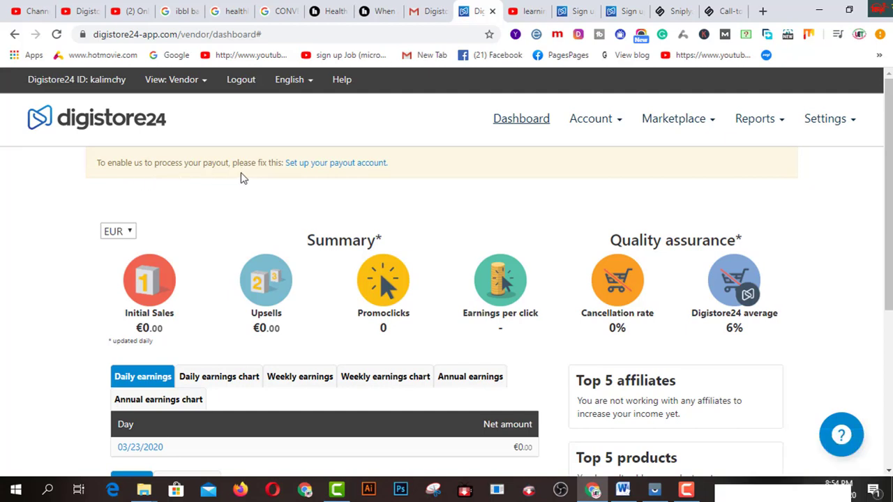
Step: Open the payout account setup and enter the current account password
{"action": "left_click", "coordinate": [314, 173]}
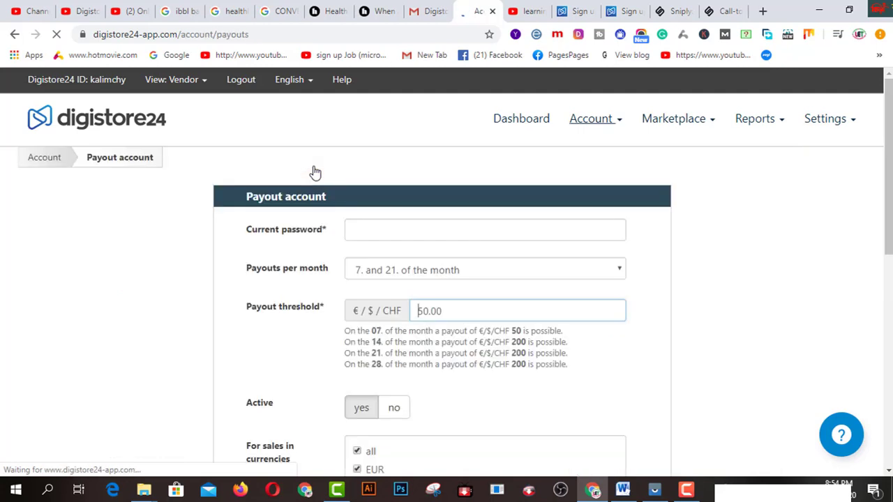
{"action": "left_click", "coordinate": [374, 232]}
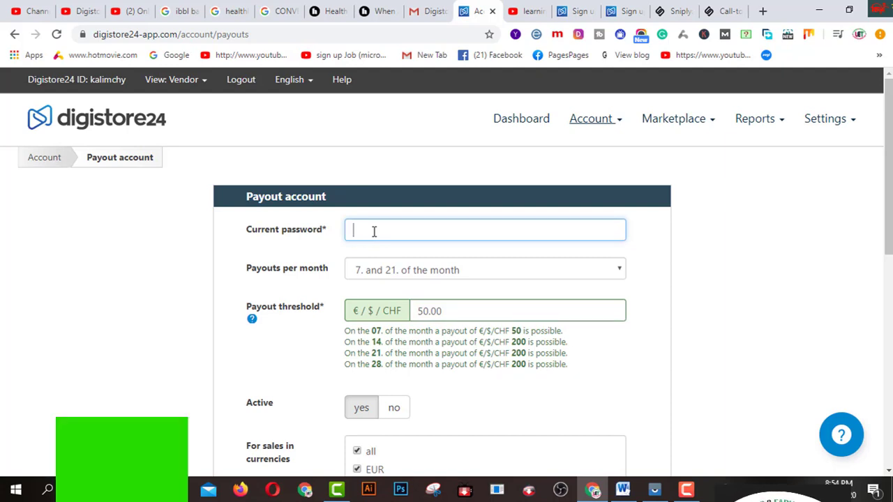
{"action": "type", "text": "••••••••••••••"}
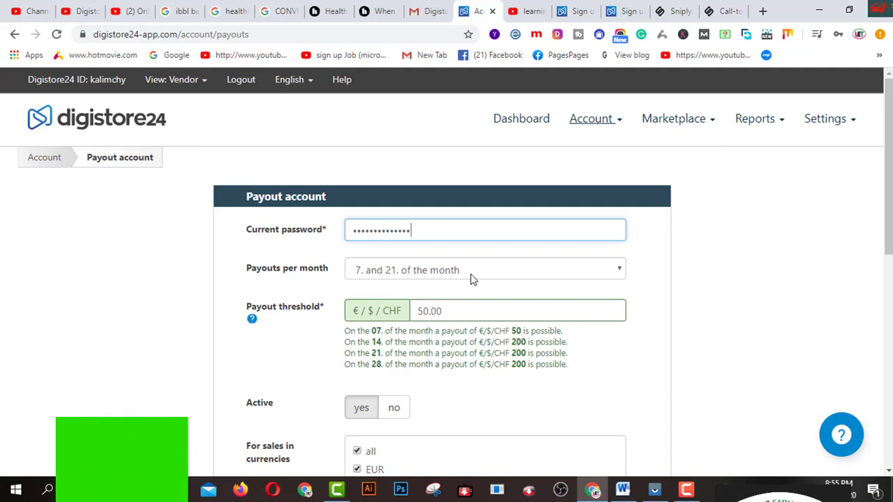
Step: Schedule payouts for the 7. and 21. of the month and set the payout account's Active option to yes
{"action": "left_click", "coordinate": [384, 274]}
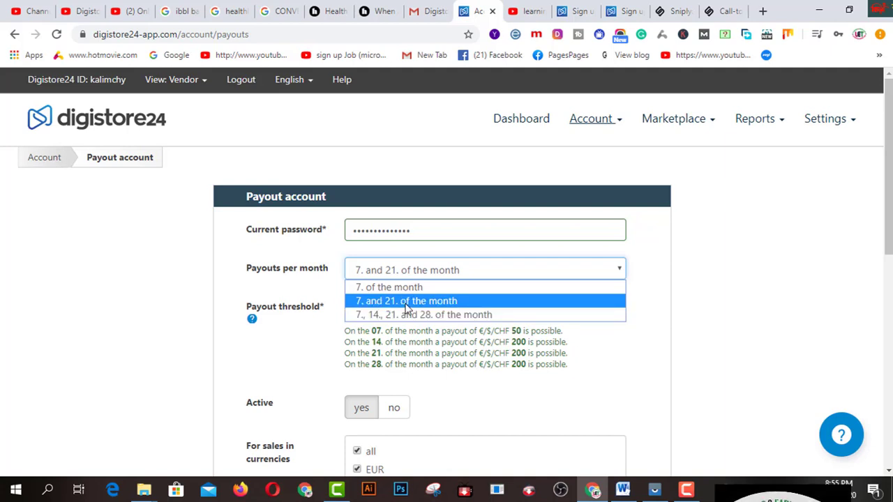
{"action": "left_click", "coordinate": [407, 305]}
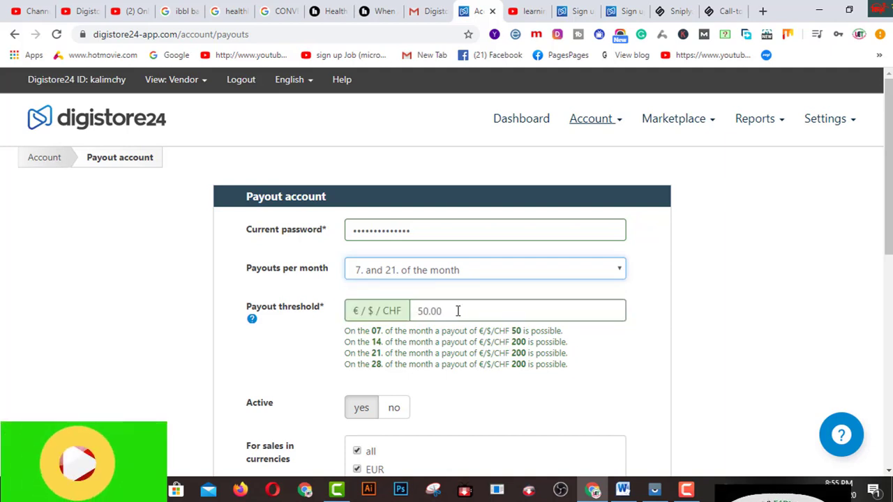
{"action": "scroll", "coordinate": [458, 311], "scroll_direction": "down", "scroll_amount": 1}
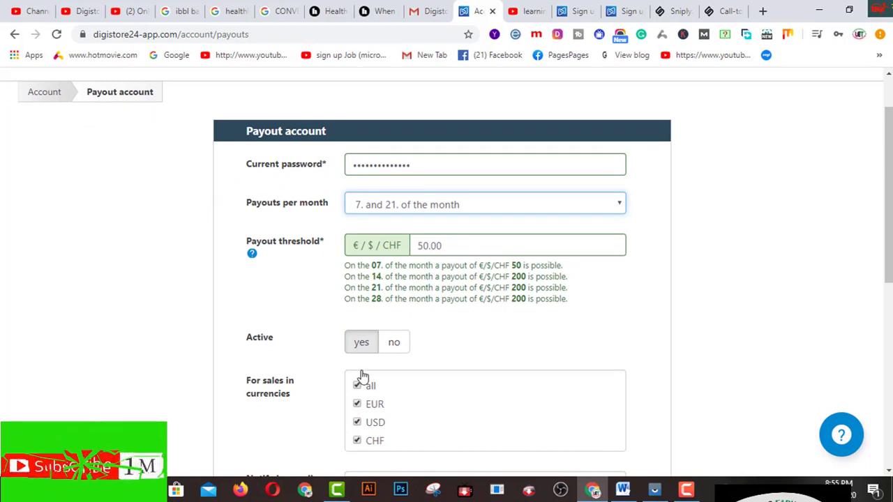
{"action": "left_click", "coordinate": [360, 343]}
{"action": "scroll", "coordinate": [559, 335], "scroll_direction": "down", "scroll_amount": 2}
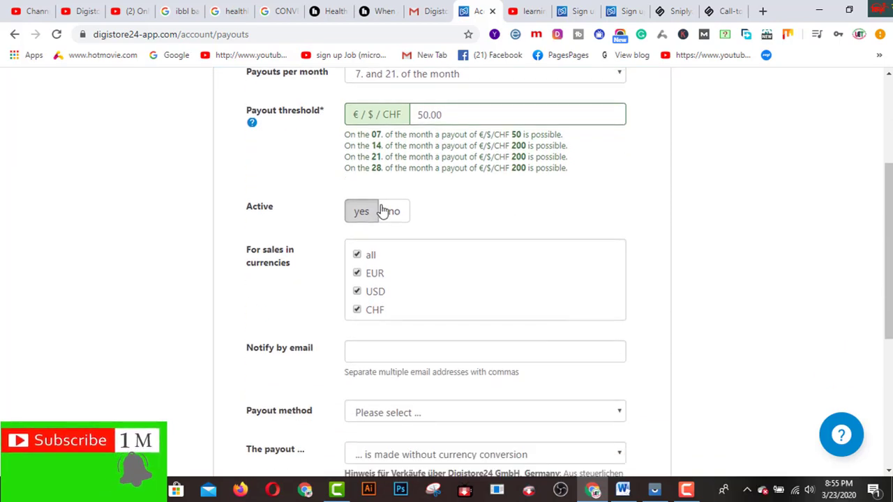
Step: Fill in the notification email address for payouts, correcting the part before the @ in the autofilled address
{"action": "scroll", "coordinate": [383, 210], "scroll_direction": "down", "scroll_amount": 2}
{"action": "left_click", "coordinate": [385, 223]}
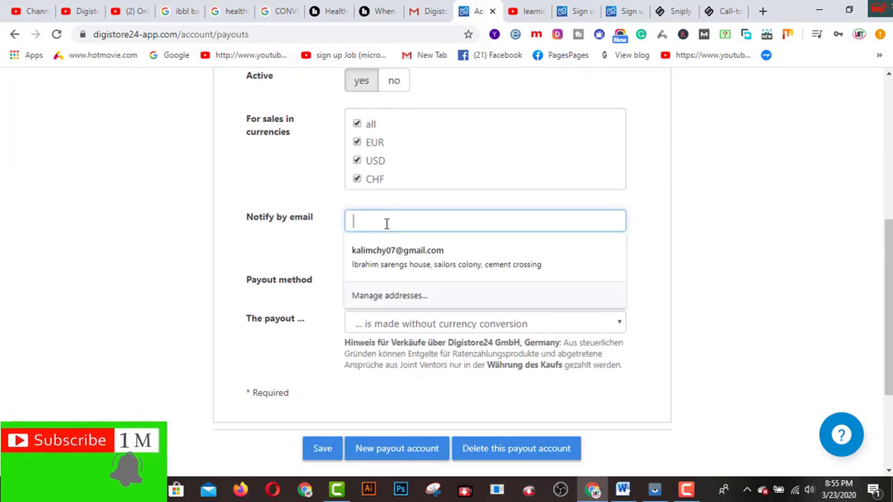
{"action": "left_click", "coordinate": [386, 254]}
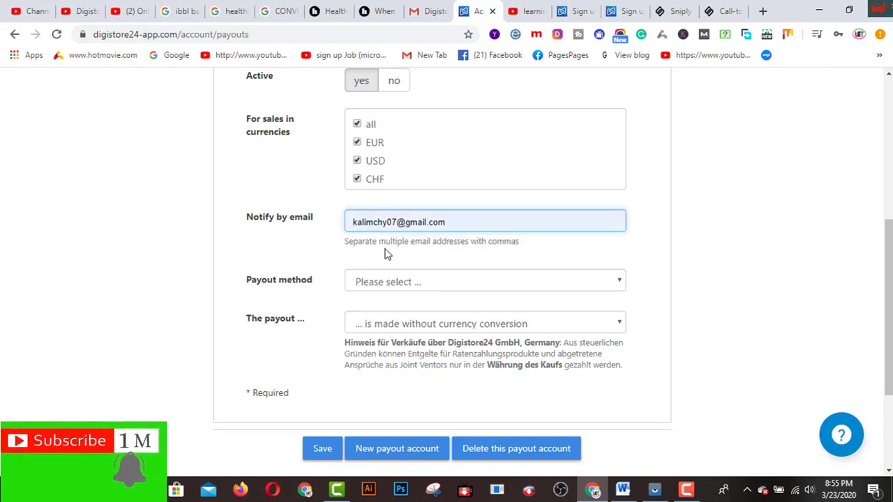
{"action": "left_click_drag", "start_coordinate": [403, 222], "coordinate": [378, 221]}
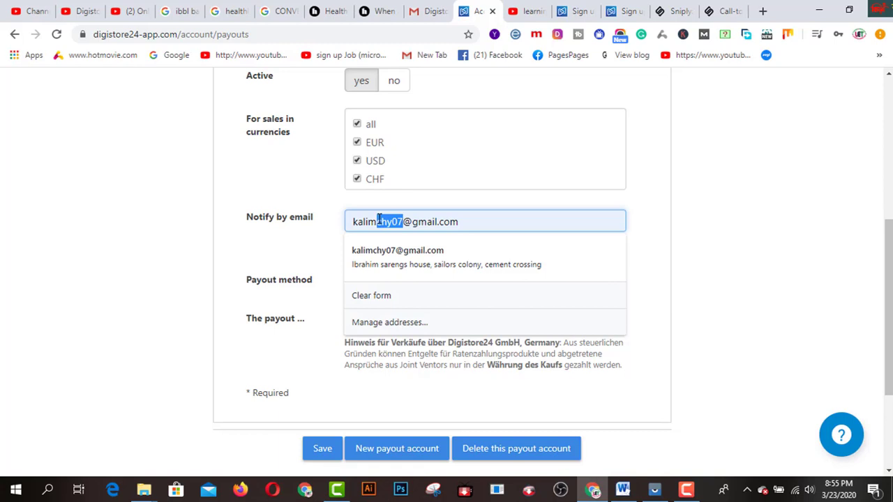
{"action": "key", "text": "BackSpace"}
{"action": "type", "text": "tee"}
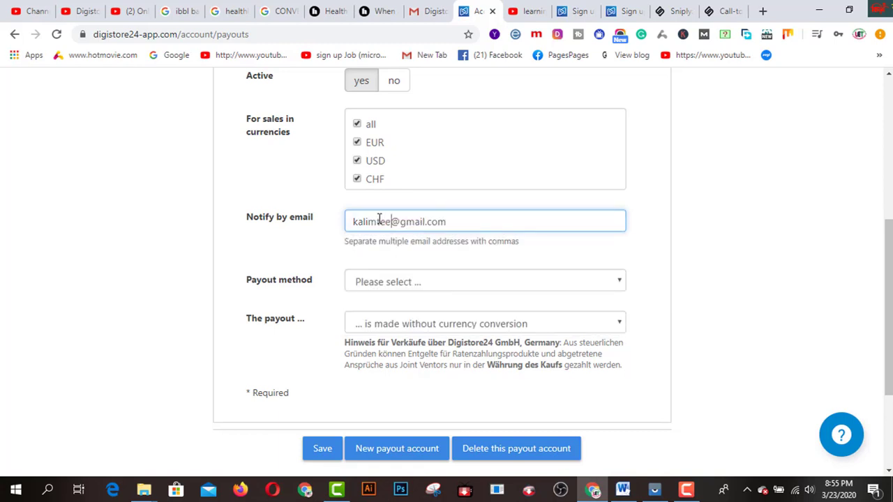
{"action": "type", "text": "02"}
{"action": "left_click", "coordinate": [705, 259]}
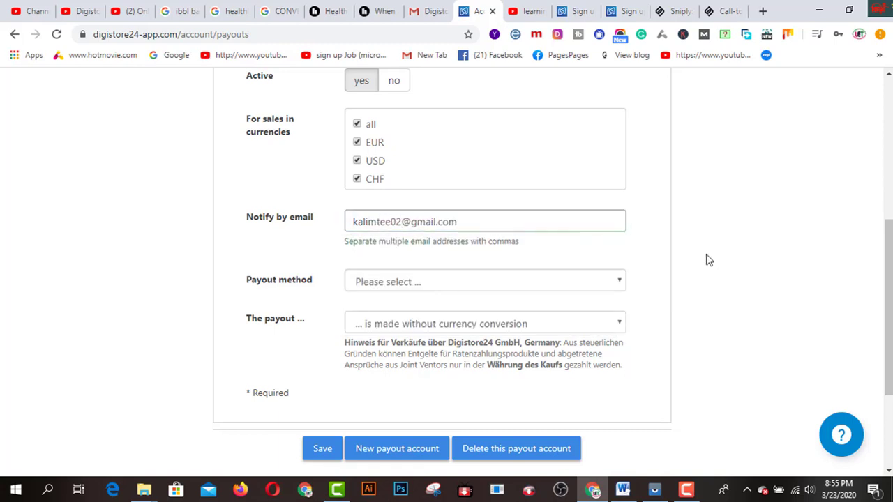
Step: Set the payout method to International bank transfer with the bank account number and Swift code IBBLBDDH, paid out in USD
{"action": "left_click", "coordinate": [499, 289]}
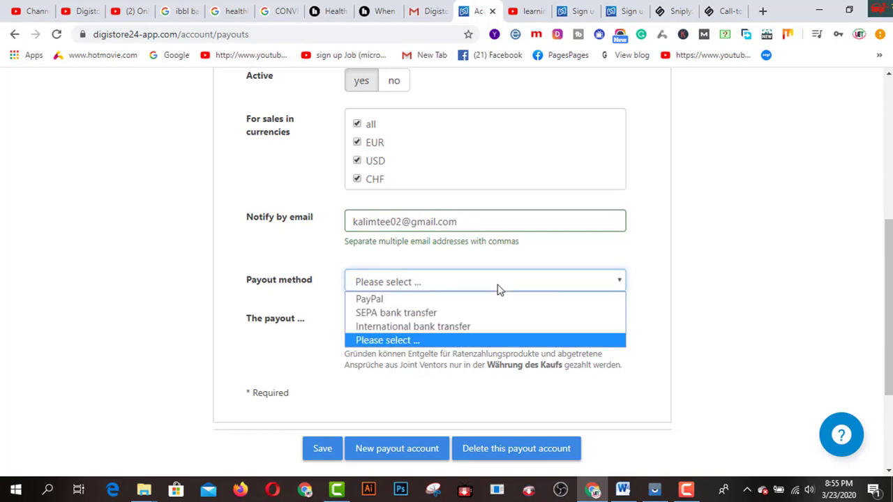
{"action": "left_click", "coordinate": [474, 327]}
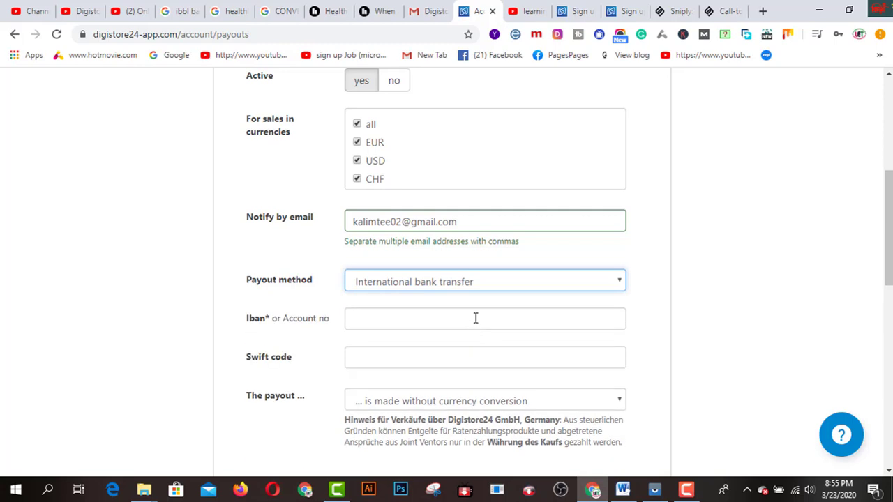
{"action": "scroll", "coordinate": [475, 318], "scroll_direction": "down", "scroll_amount": 1}
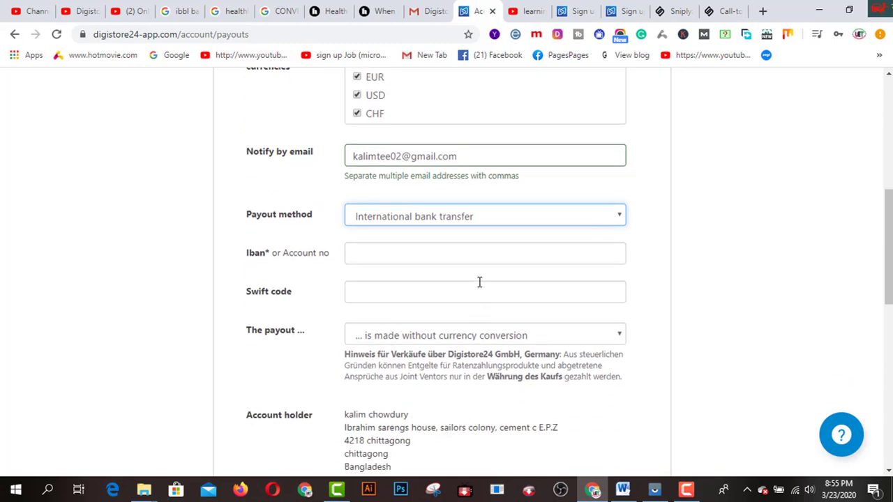
{"action": "left_click", "coordinate": [483, 256]}
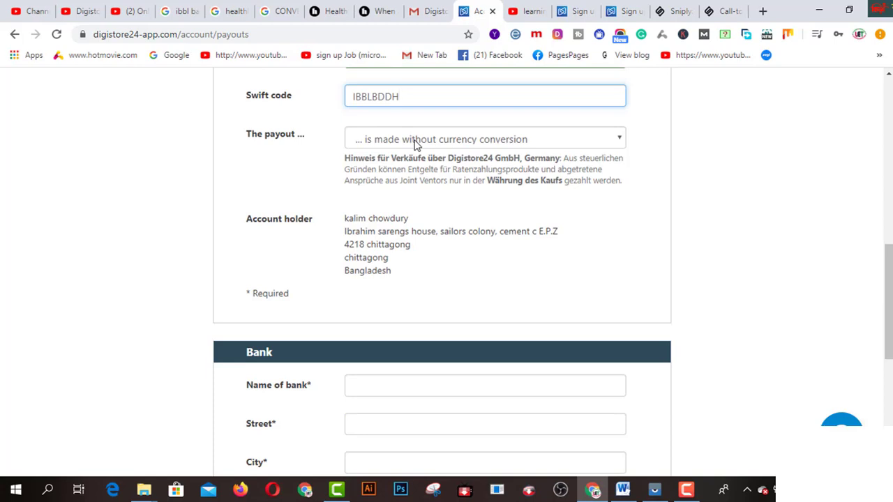
{"action": "left_click", "coordinate": [417, 141]}
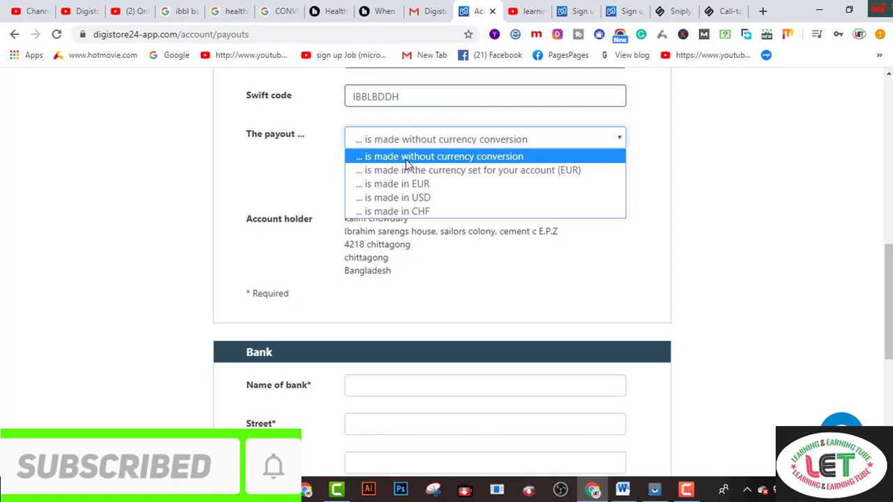
{"action": "left_click", "coordinate": [408, 199]}
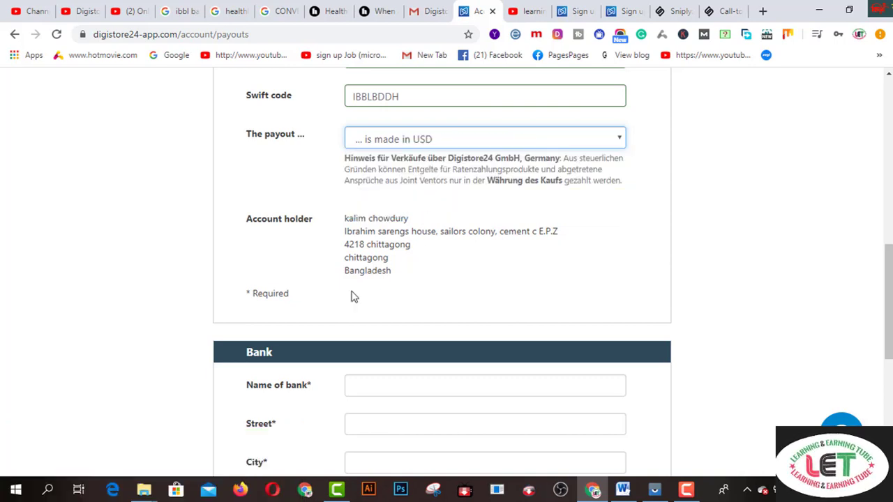
Step: Fill in the bank's name and address details and save the payout account
{"action": "scroll", "coordinate": [342, 302], "scroll_direction": "down", "scroll_amount": 3}
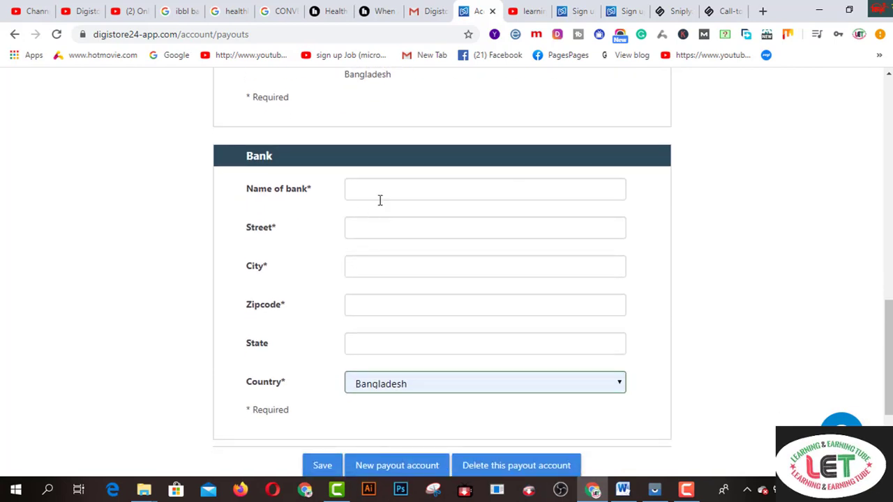
{"action": "scroll", "coordinate": [408, 143], "scroll_direction": "down", "scroll_amount": 1}
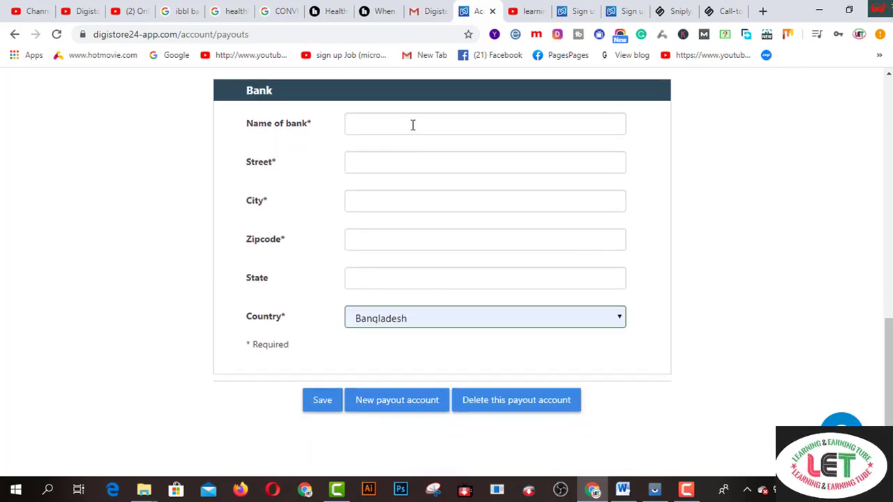
{"action": "left_click", "coordinate": [412, 125]}
{"action": "left_click", "coordinate": [414, 185]}
{"action": "scroll", "coordinate": [414, 185], "scroll_direction": "down", "scroll_amount": 2}
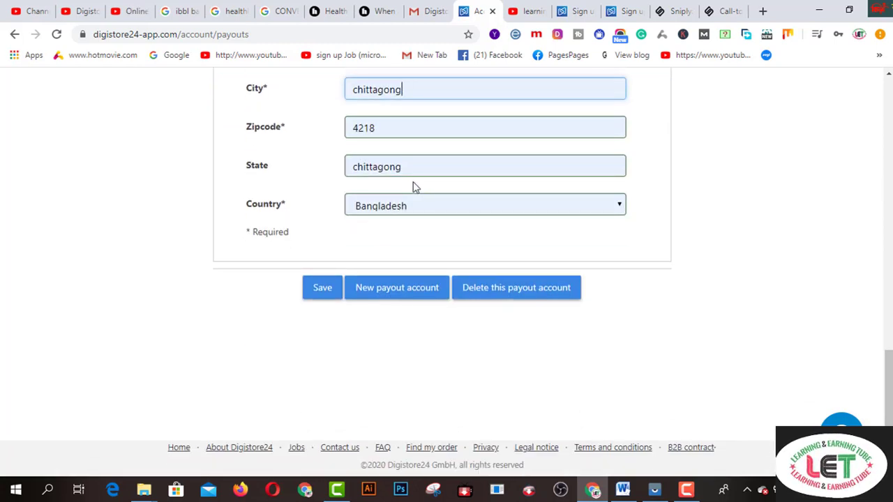
{"action": "left_click", "coordinate": [319, 293]}
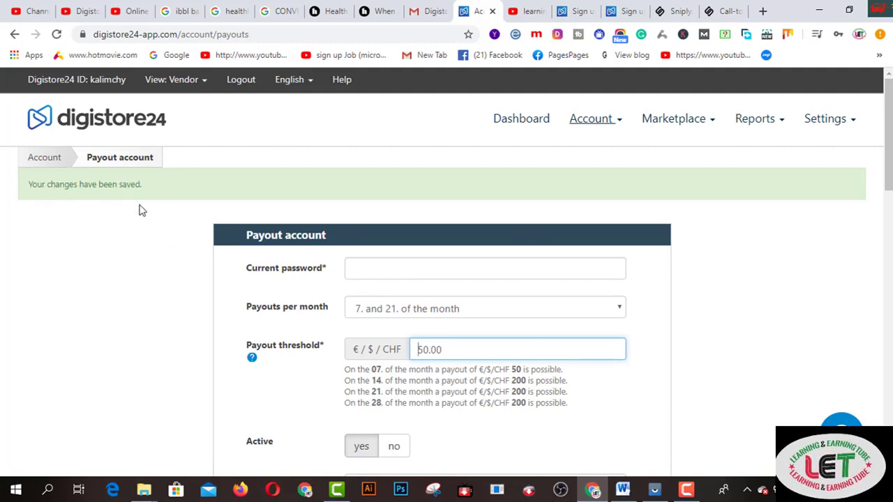
Step: Review the saved payout account settings and return to the vendor dashboard
{"action": "scroll", "coordinate": [161, 273], "scroll_direction": "down", "scroll_amount": 1}
{"action": "scroll", "coordinate": [162, 273], "scroll_direction": "down", "scroll_amount": 3}
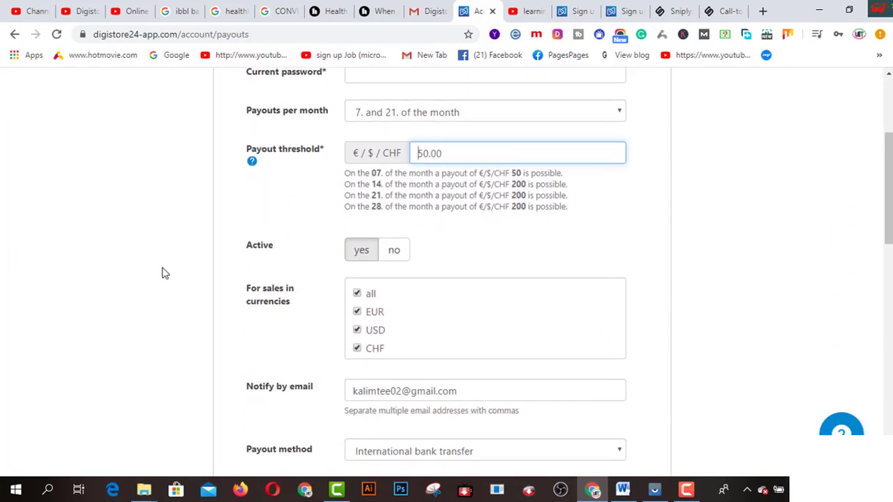
{"action": "scroll", "coordinate": [162, 273], "scroll_direction": "up", "scroll_amount": 1}
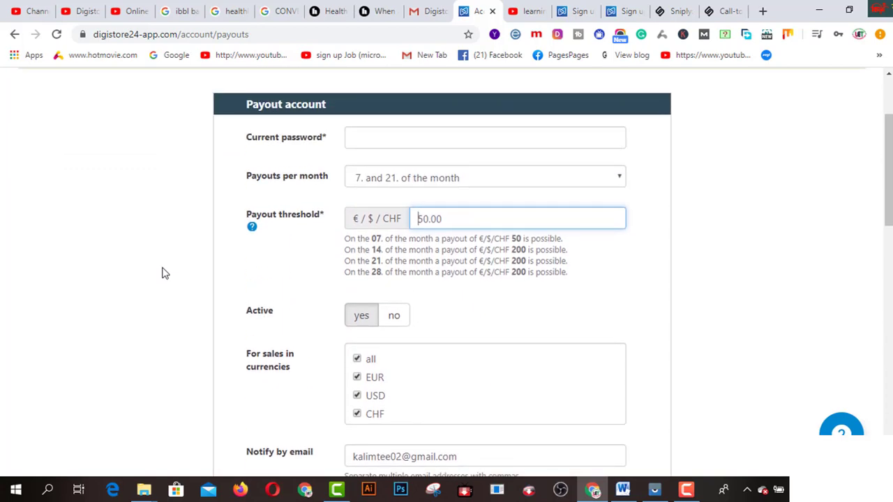
{"action": "scroll", "coordinate": [162, 273], "scroll_direction": "up", "scroll_amount": 2}
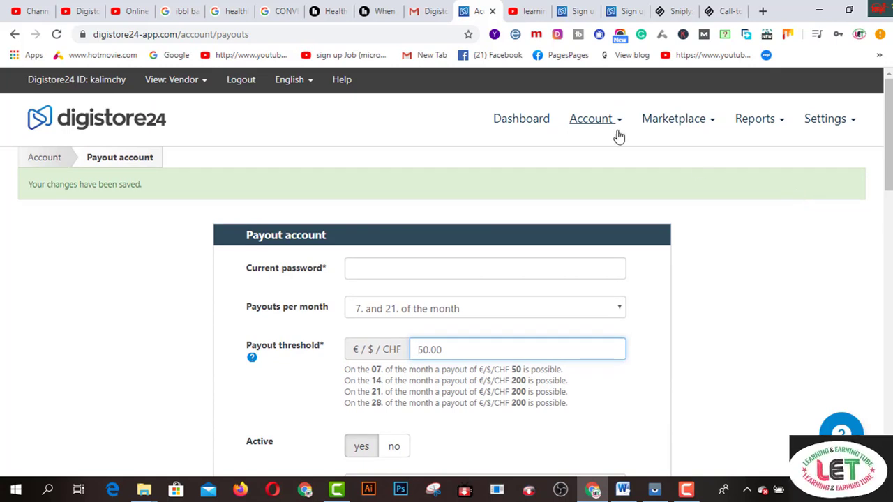
{"action": "left_click", "coordinate": [535, 129]}
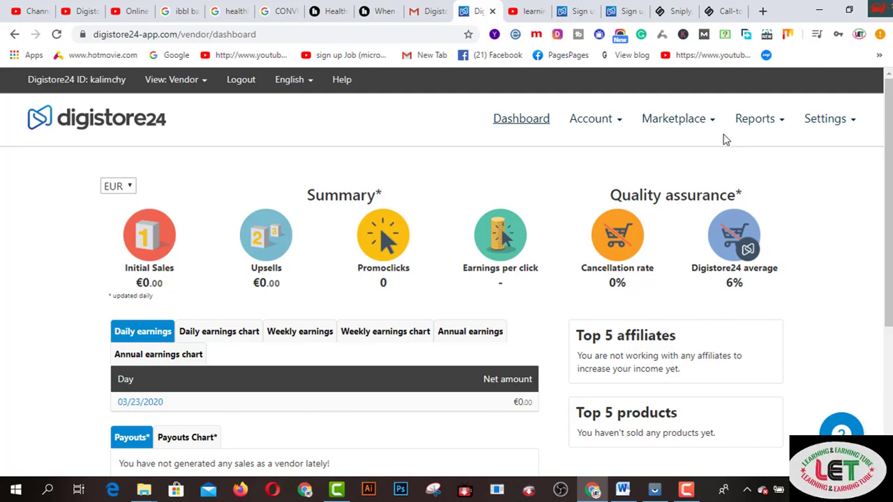
Step: Open all offers on the affiliate marketplace and list the Fitness & Health category
{"action": "mouse_move", "coordinate": [715, 124]}
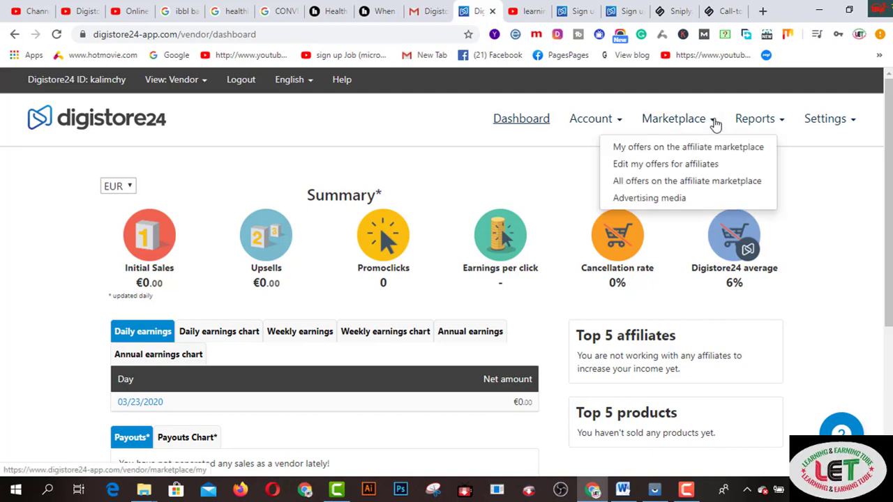
{"action": "left_click", "coordinate": [633, 183]}
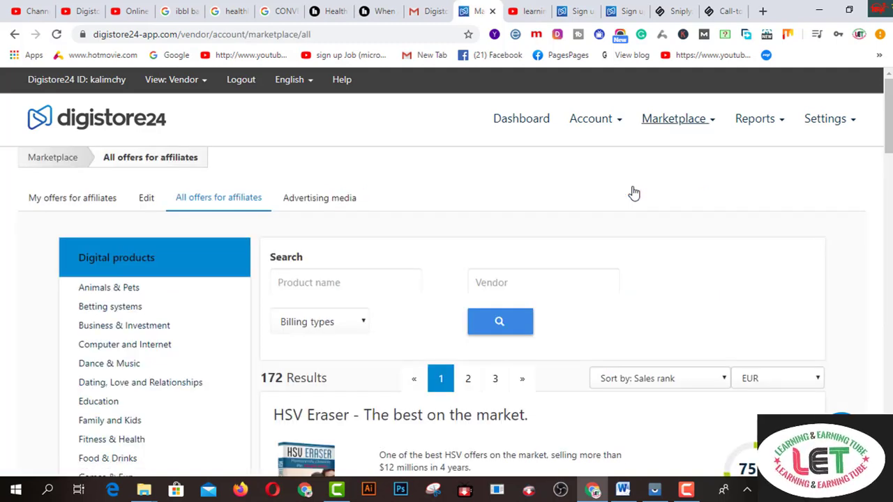
{"action": "scroll", "coordinate": [633, 207], "scroll_direction": "down", "scroll_amount": 2}
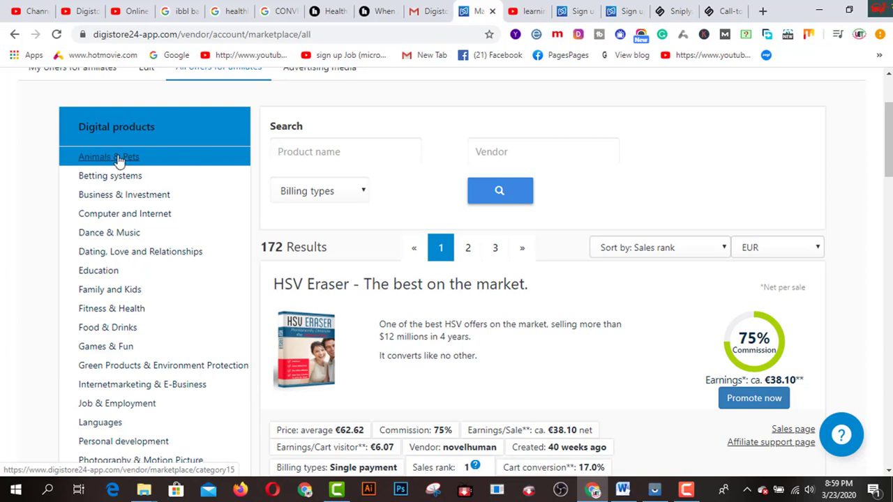
{"action": "left_click", "coordinate": [139, 316]}
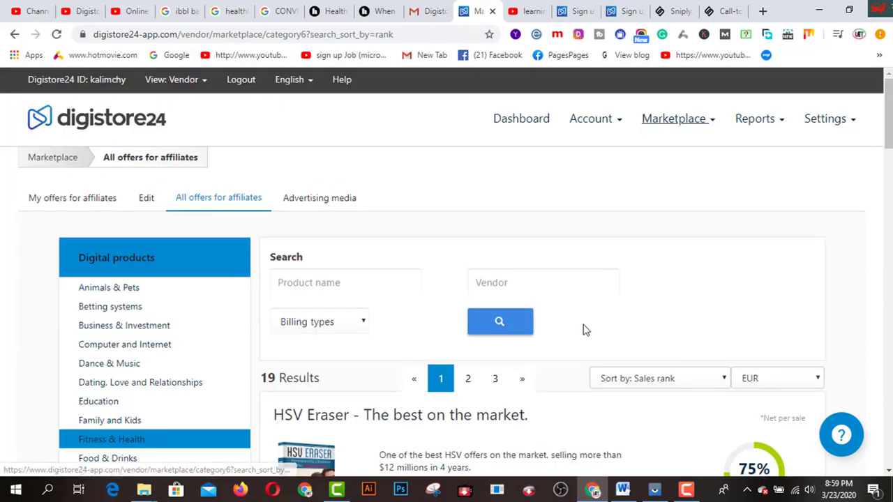
Step: Review the commission, earnings per sale and conversion figures of the Fitness & Health offers on the first results page
{"action": "scroll", "coordinate": [590, 326], "scroll_direction": "down", "scroll_amount": 1}
{"action": "scroll", "coordinate": [589, 327], "scroll_direction": "down", "scroll_amount": 3}
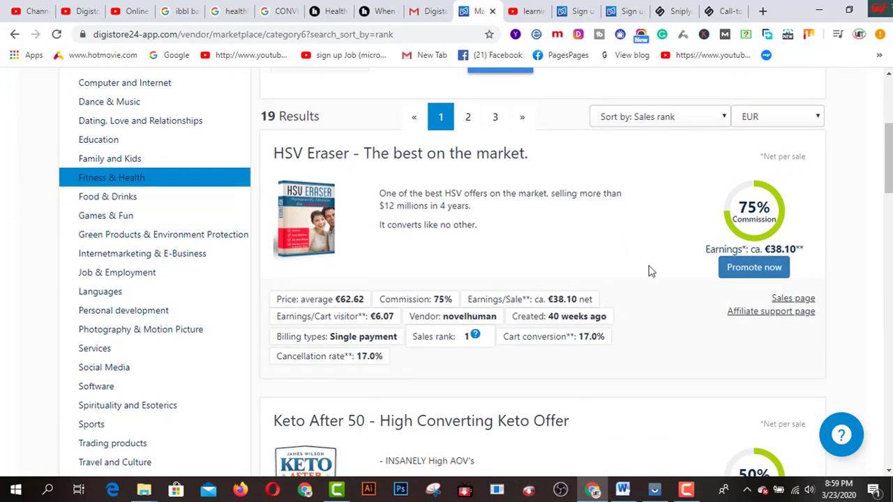
{"action": "scroll", "coordinate": [642, 284], "scroll_direction": "down", "scroll_amount": 3}
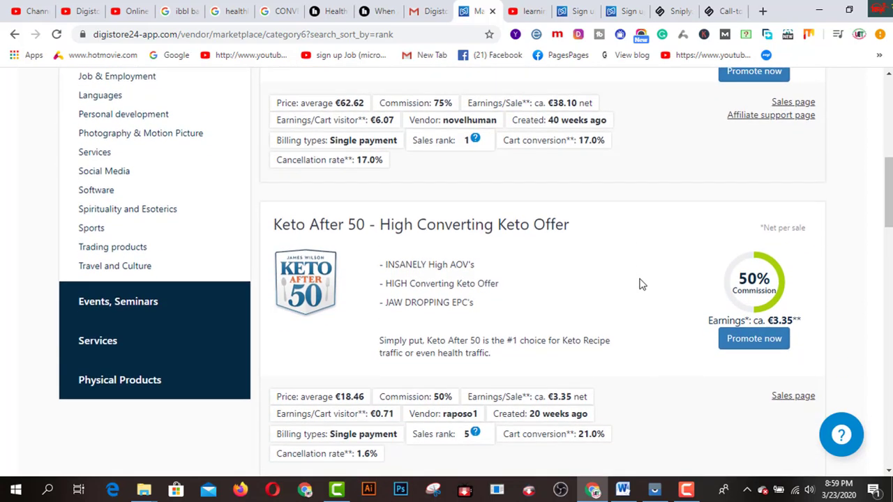
{"action": "scroll", "coordinate": [642, 284], "scroll_direction": "down", "scroll_amount": 1}
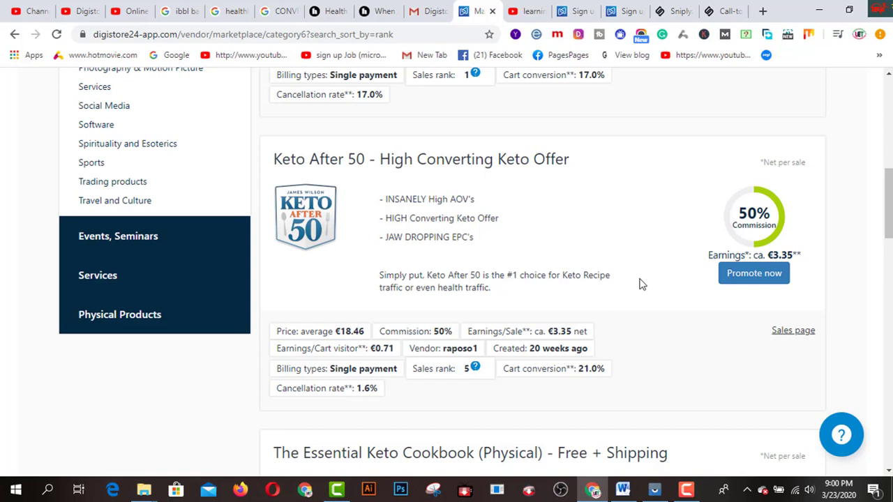
{"action": "scroll", "coordinate": [641, 284], "scroll_direction": "down", "scroll_amount": 1}
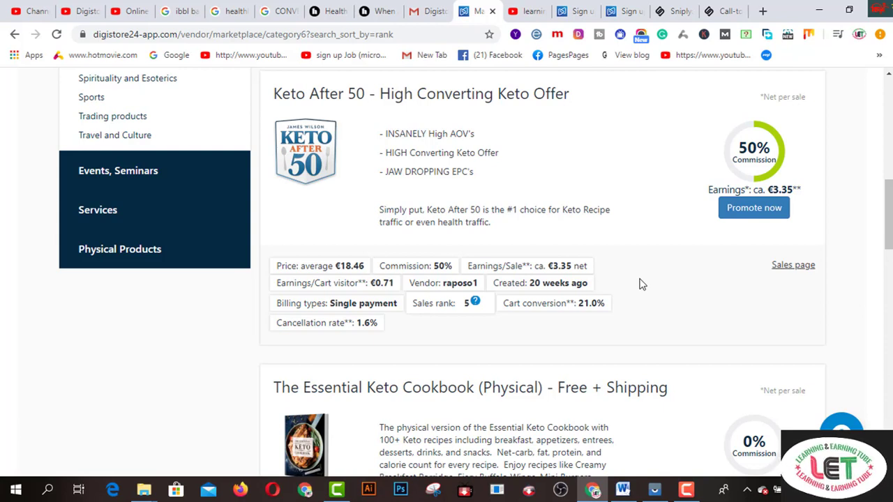
{"action": "scroll", "coordinate": [642, 285], "scroll_direction": "down", "scroll_amount": 2}
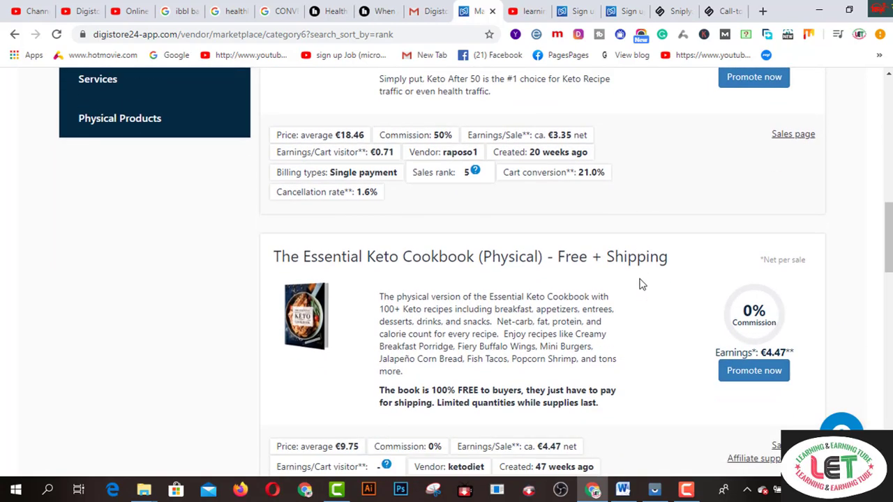
{"action": "scroll", "coordinate": [641, 285], "scroll_direction": "down", "scroll_amount": 2}
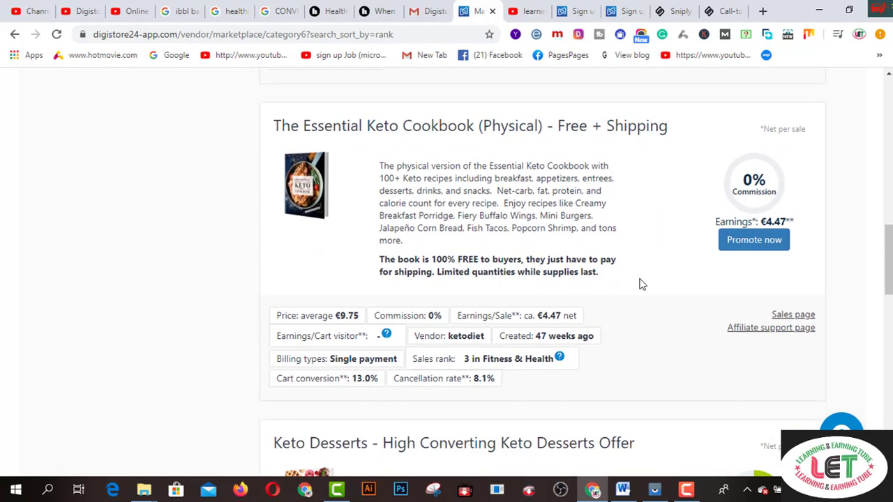
{"action": "scroll", "coordinate": [642, 284], "scroll_direction": "down", "scroll_amount": 1}
{"action": "scroll", "coordinate": [642, 285], "scroll_direction": "down", "scroll_amount": 4}
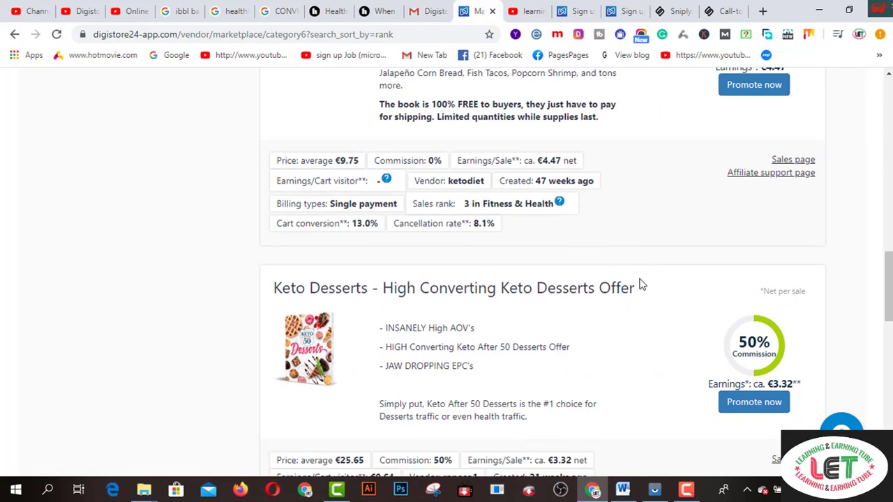
{"action": "scroll", "coordinate": [642, 285], "scroll_direction": "down", "scroll_amount": 1}
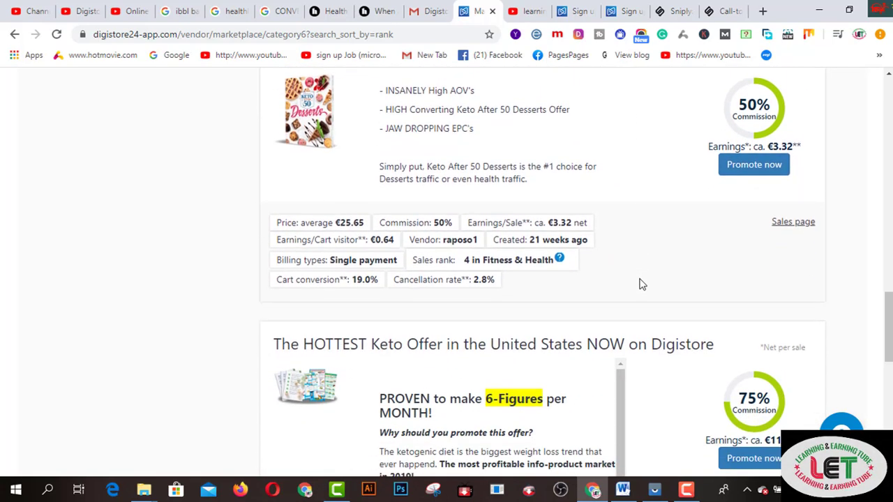
{"action": "scroll", "coordinate": [642, 285], "scroll_direction": "down", "scroll_amount": 3}
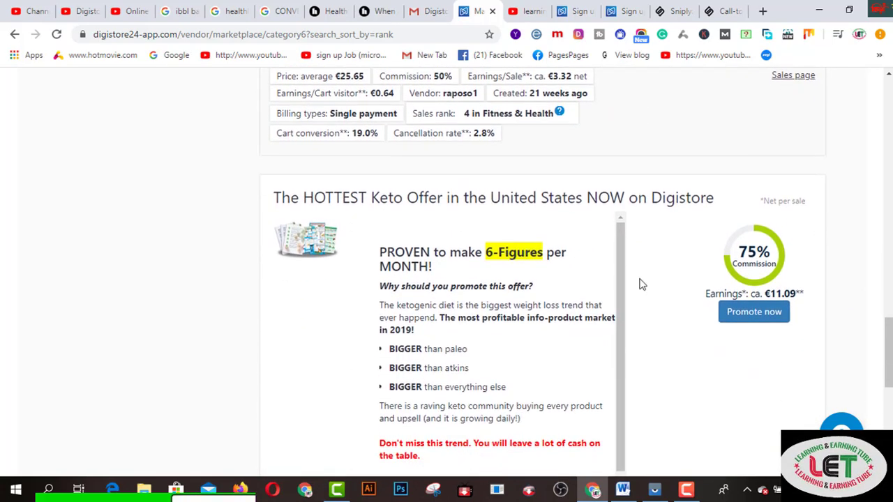
{"action": "scroll", "coordinate": [642, 285], "scroll_direction": "down", "scroll_amount": 4}
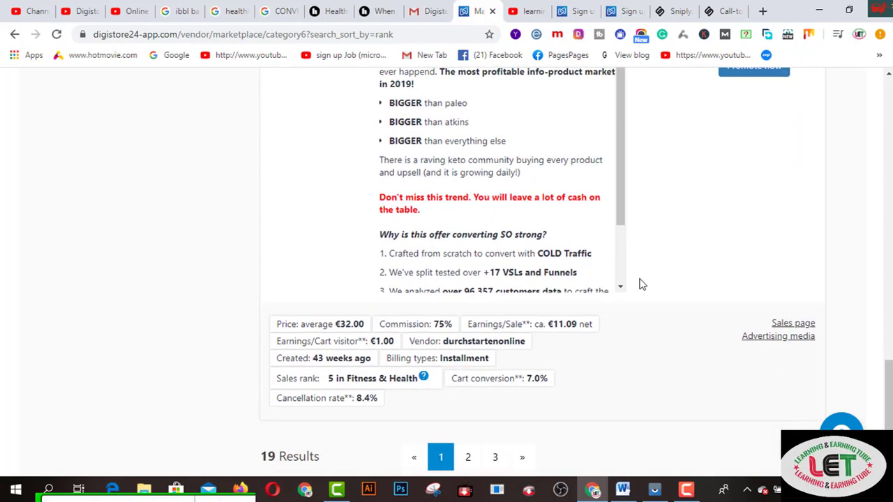
{"action": "scroll", "coordinate": [642, 284], "scroll_direction": "down", "scroll_amount": 1}
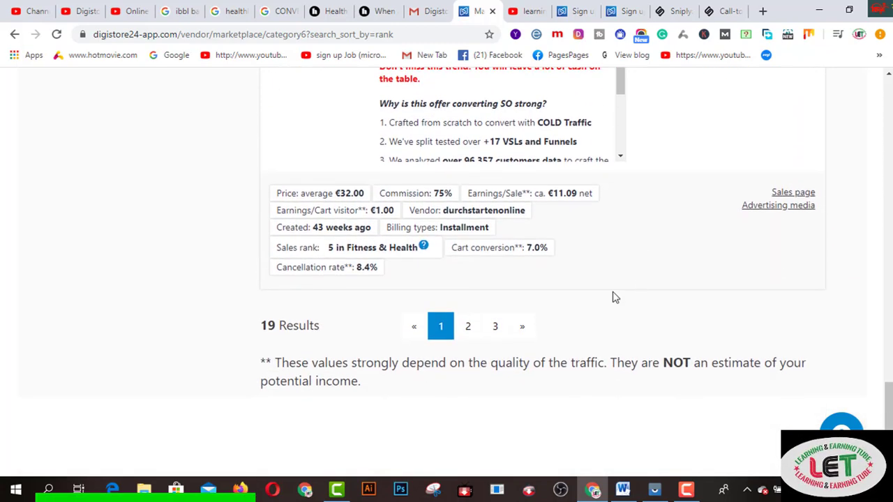
Step: Open results page 2 of the Fitness & Health category and review its offers down to The Perfect Keto Cookbook
{"action": "left_click", "coordinate": [468, 328]}
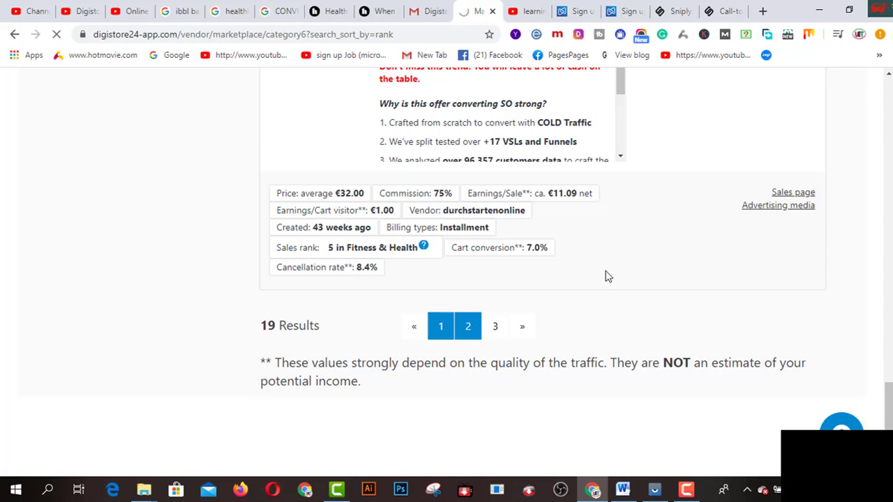
{"action": "scroll", "coordinate": [607, 277], "scroll_direction": "down", "scroll_amount": 1}
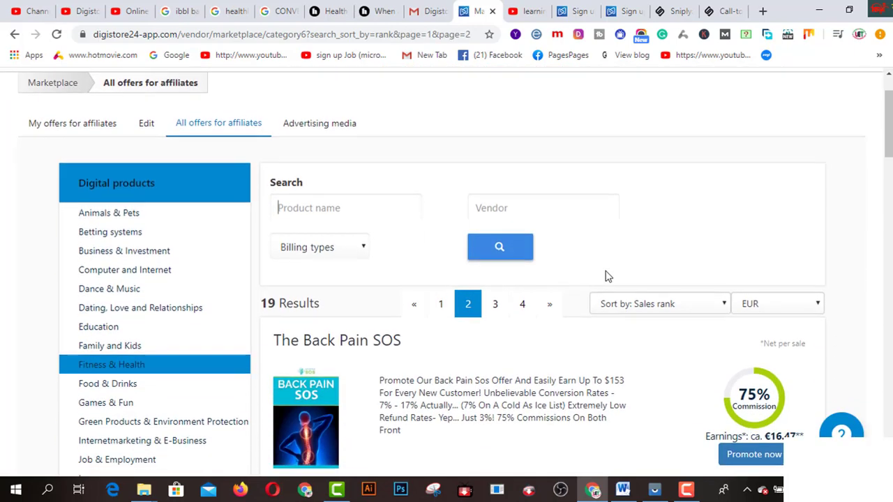
{"action": "scroll", "coordinate": [607, 277], "scroll_direction": "down", "scroll_amount": 3}
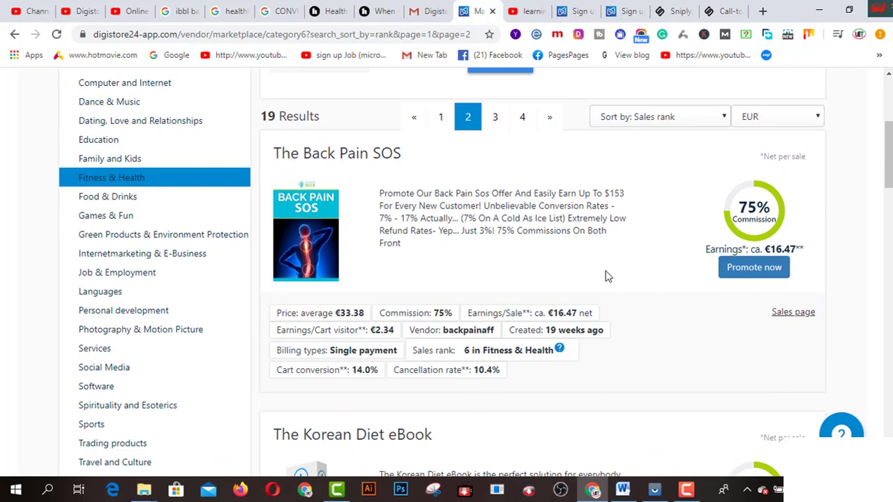
{"action": "scroll", "coordinate": [607, 277], "scroll_direction": "down", "scroll_amount": 4}
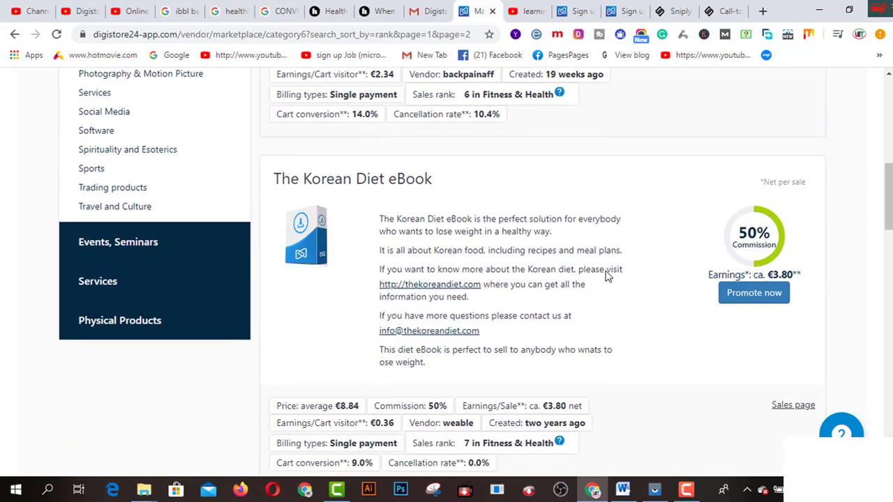
{"action": "scroll", "coordinate": [607, 277], "scroll_direction": "down", "scroll_amount": 1}
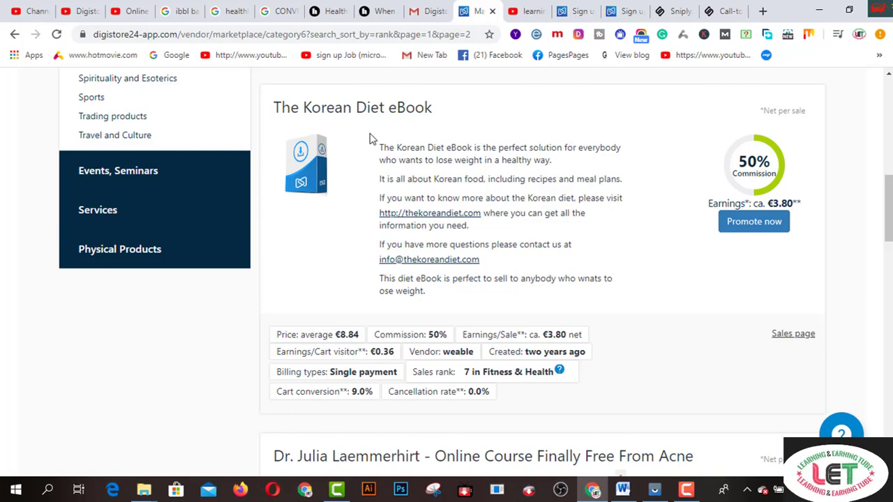
{"action": "scroll", "coordinate": [647, 256], "scroll_direction": "down", "scroll_amount": 1}
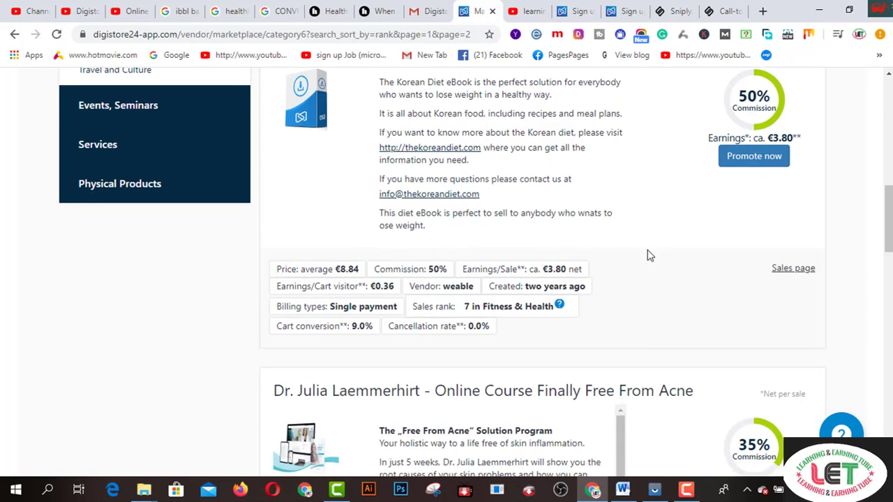
{"action": "scroll", "coordinate": [647, 255], "scroll_direction": "down", "scroll_amount": 5}
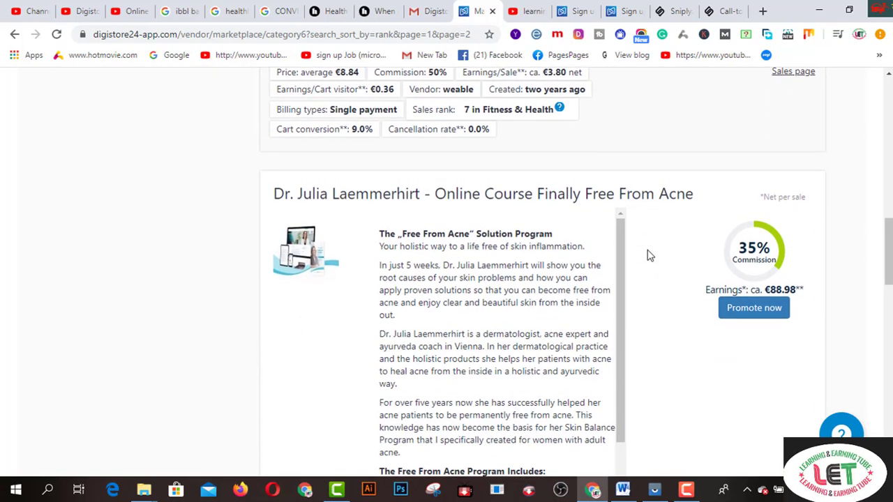
{"action": "scroll", "coordinate": [648, 255], "scroll_direction": "down", "scroll_amount": 4}
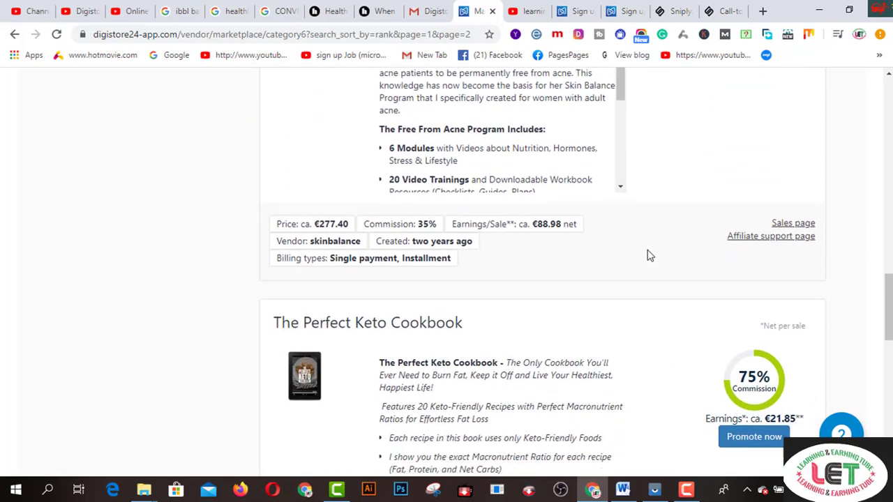
{"action": "scroll", "coordinate": [648, 255], "scroll_direction": "up", "scroll_amount": 4}
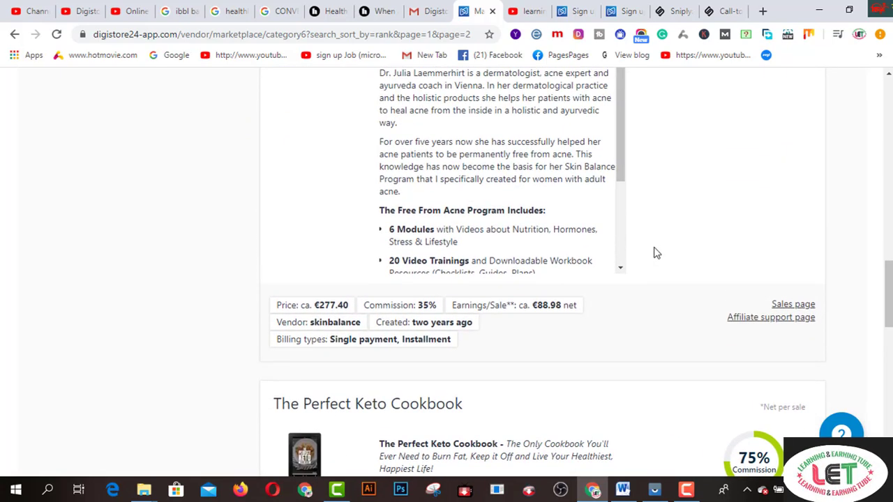
{"action": "scroll", "coordinate": [656, 253], "scroll_direction": "down", "scroll_amount": 5}
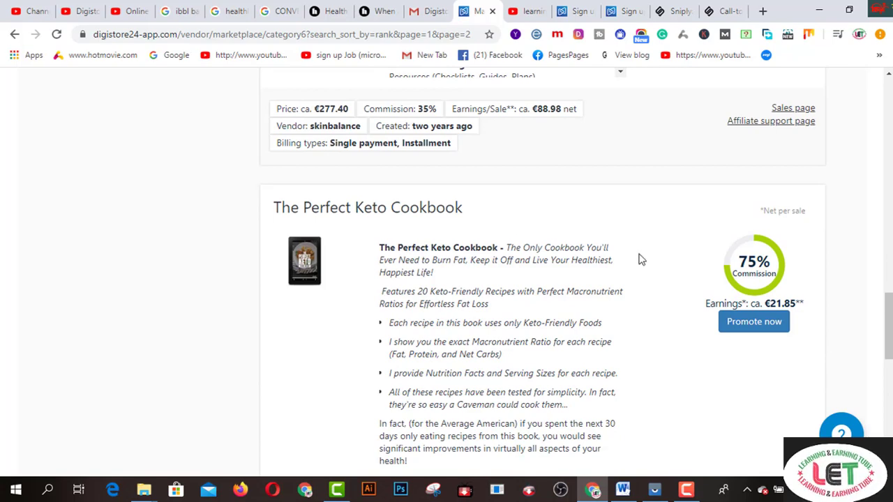
Step: Examine The Perfect Keto Cookbook offer's description, price, commission and earnings per sale
{"action": "scroll", "coordinate": [640, 258], "scroll_direction": "down", "scroll_amount": 2}
{"action": "scroll", "coordinate": [639, 258], "scroll_direction": "down", "scroll_amount": 2}
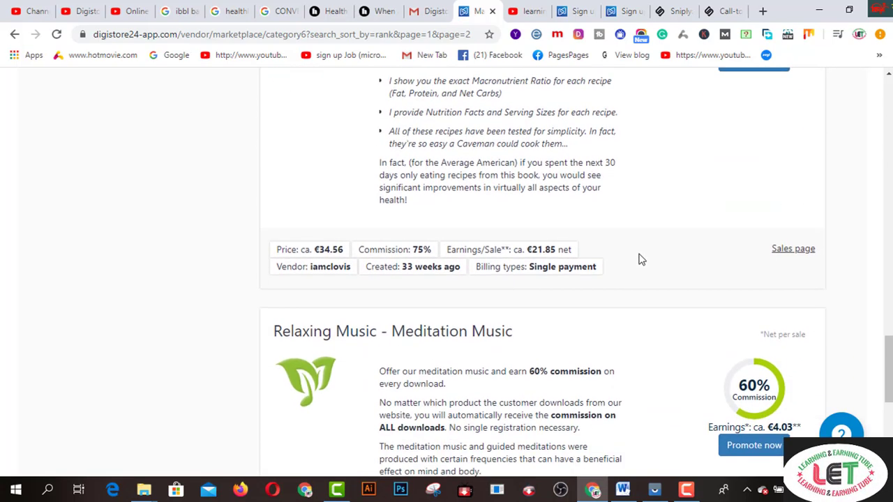
{"action": "scroll", "coordinate": [642, 259], "scroll_direction": "up", "scroll_amount": 2}
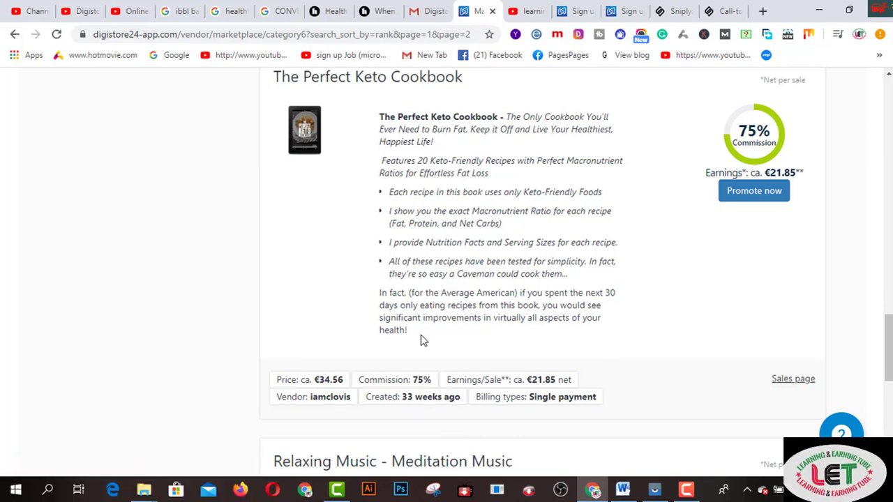
{"action": "scroll", "coordinate": [431, 313], "scroll_direction": "up", "scroll_amount": 1}
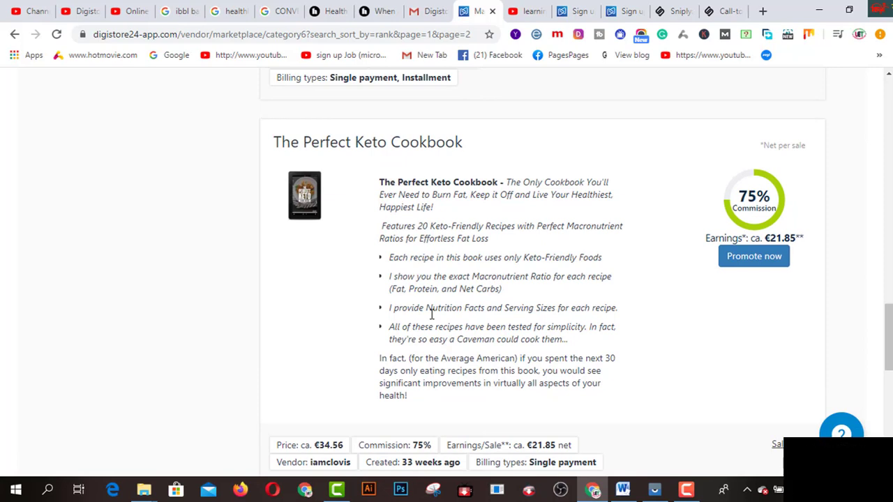
{"action": "scroll", "coordinate": [431, 314], "scroll_direction": "down", "scroll_amount": 2}
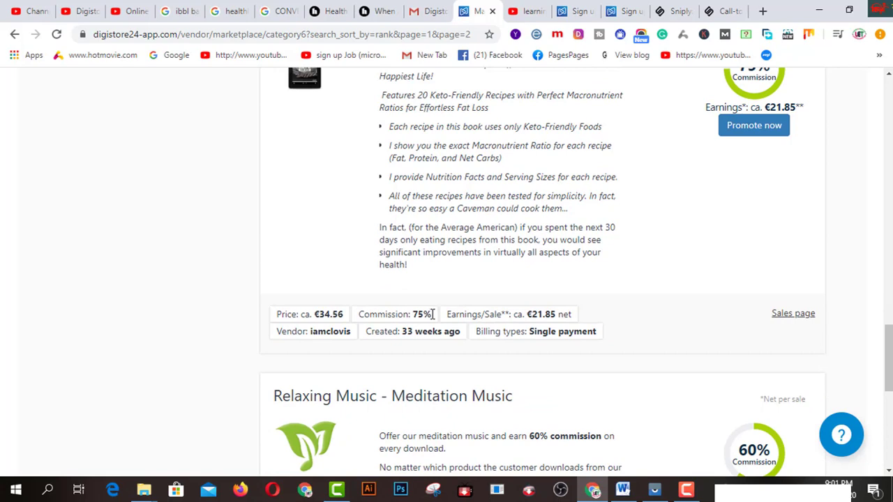
{"action": "scroll", "coordinate": [770, 281], "scroll_direction": "up", "scroll_amount": 1}
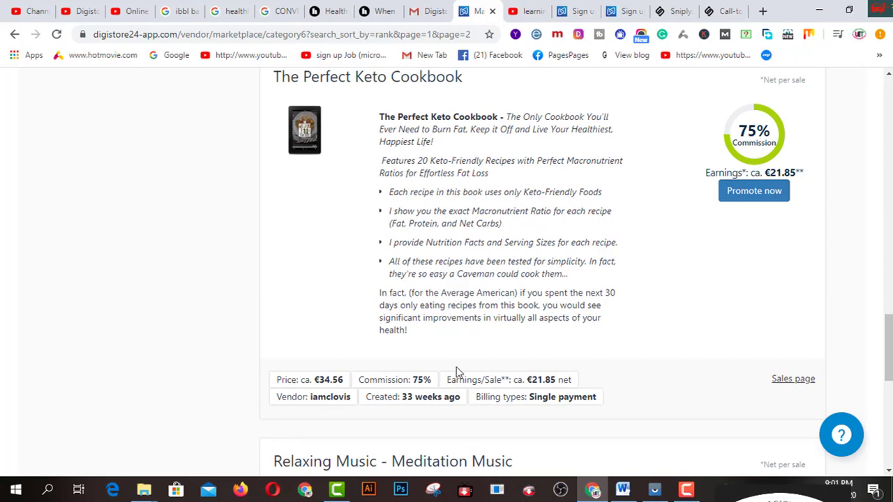
{"action": "scroll", "coordinate": [427, 369], "scroll_direction": "down", "scroll_amount": 1}
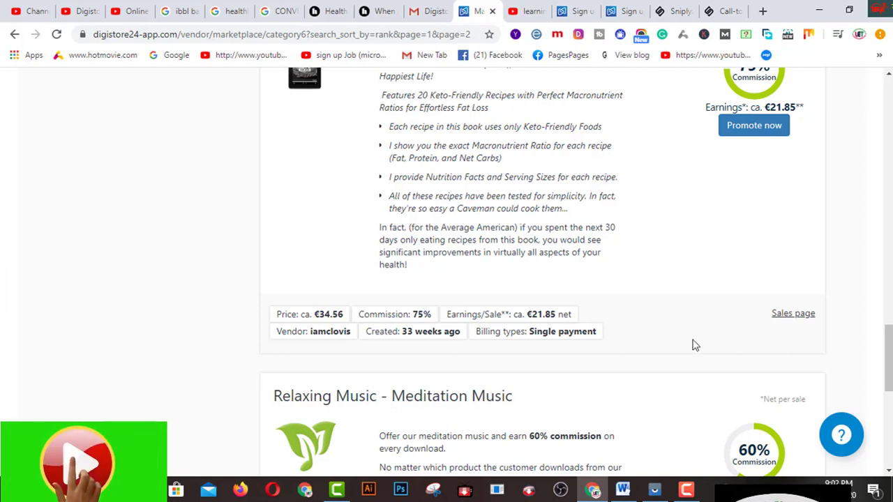
Step: Check the Google conversion of 100 euros to Bangladeshi taka
{"action": "left_click", "coordinate": [279, 11]}
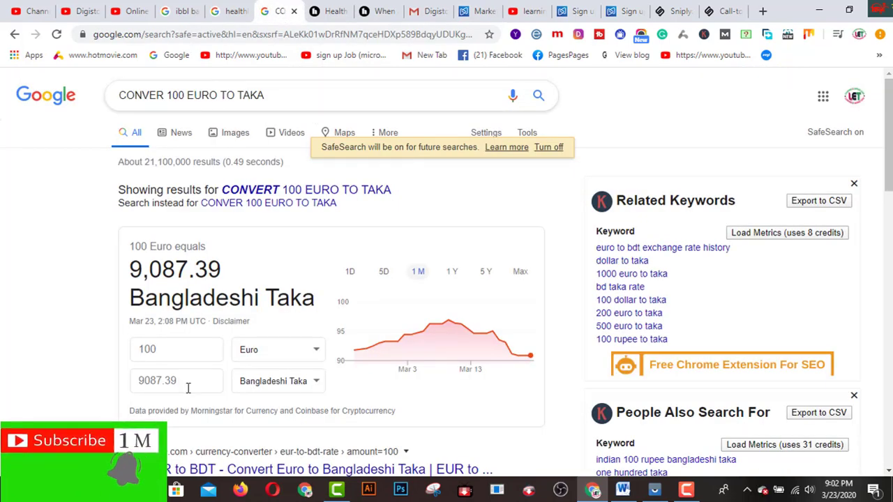
{"action": "scroll", "coordinate": [167, 369], "scroll_direction": "down", "scroll_amount": 1}
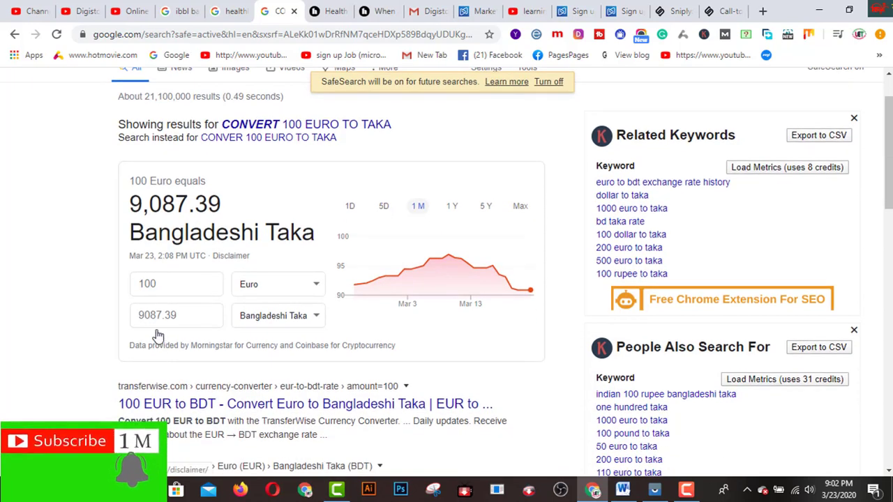
Step: Return to the Digistore24 marketplace and highlight the title of The Perfect Keto Cookbook offer
{"action": "left_click", "coordinate": [481, 11]}
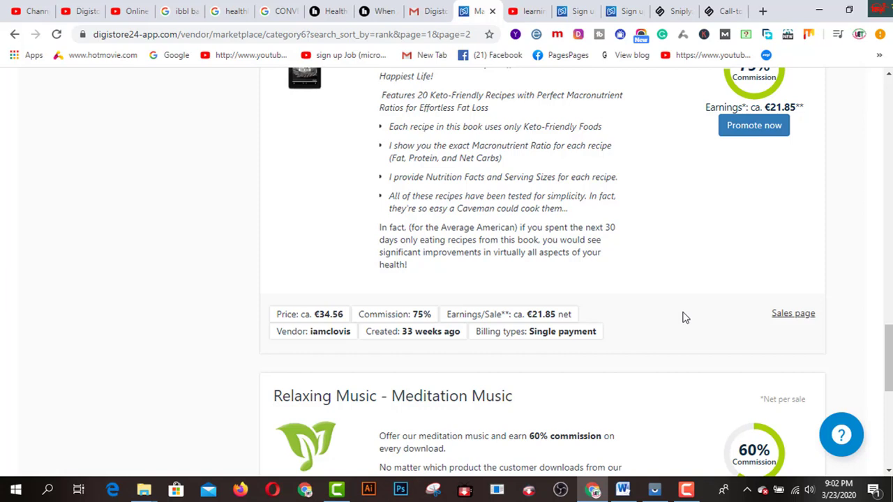
{"action": "scroll", "coordinate": [684, 318], "scroll_direction": "up", "scroll_amount": 2}
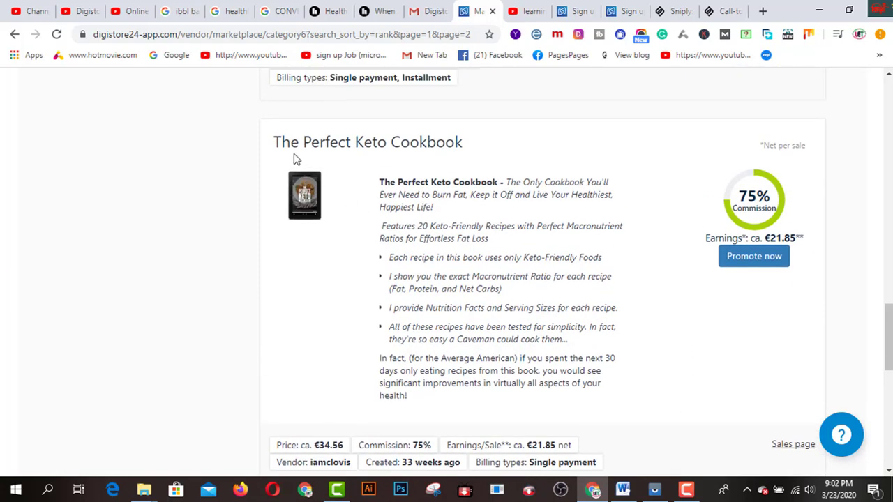
{"action": "left_click_drag", "start_coordinate": [277, 143], "coordinate": [468, 143]}
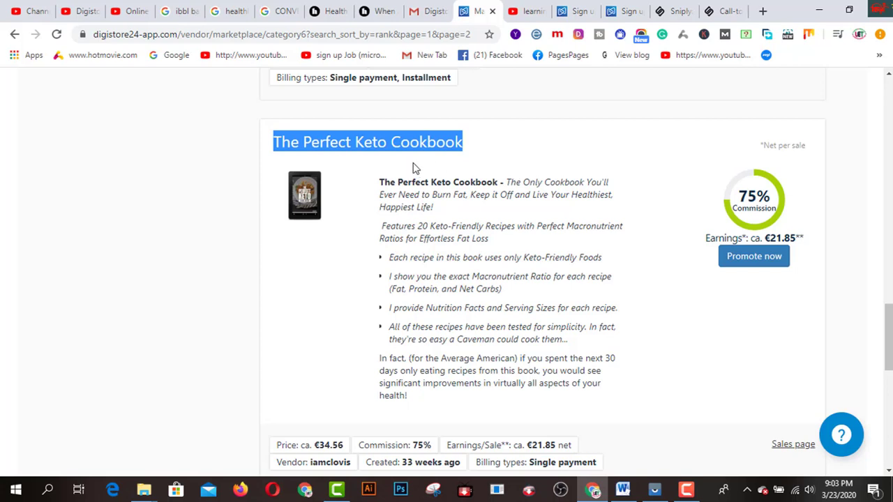
Step: Switch to the Sniply homepage and read how it adds a call-to-action to shared links
{"action": "left_click", "coordinate": [682, 12]}
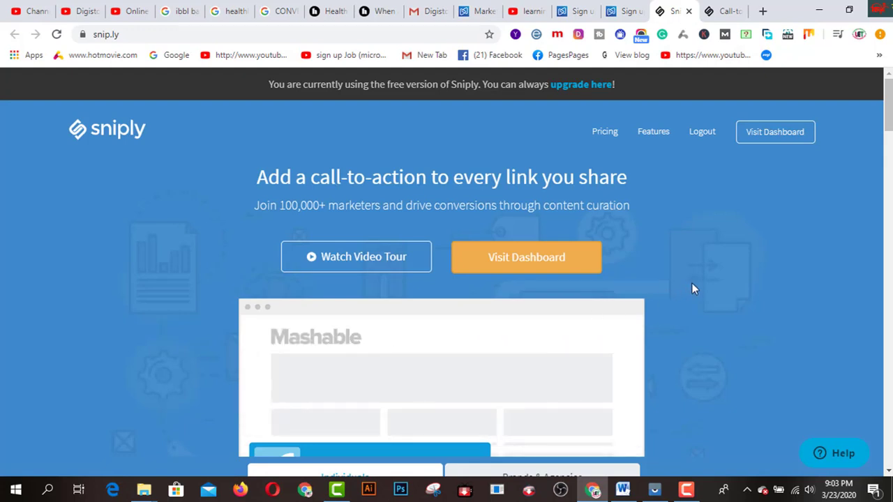
{"action": "scroll", "coordinate": [702, 286], "scroll_direction": "down", "scroll_amount": 1}
{"action": "scroll", "coordinate": [702, 286], "scroll_direction": "up", "scroll_amount": 1}
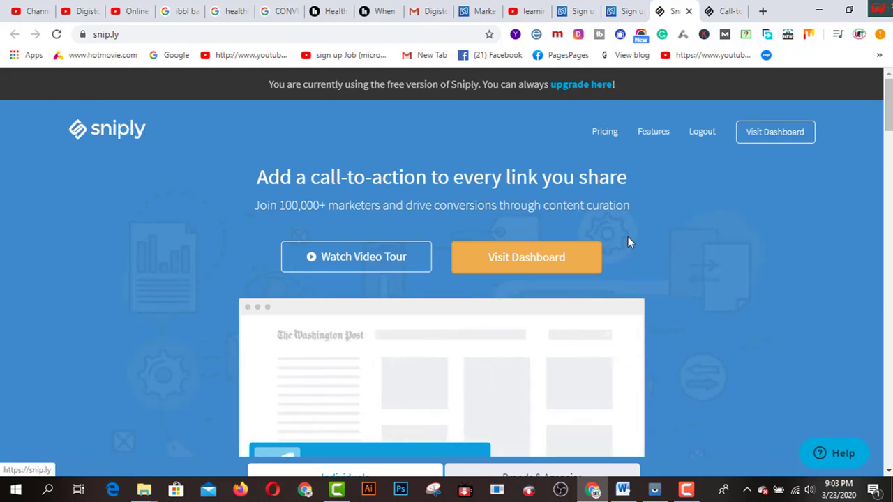
{"action": "scroll", "coordinate": [690, 273], "scroll_direction": "down", "scroll_amount": 2}
{"action": "scroll", "coordinate": [689, 273], "scroll_direction": "down", "scroll_amount": 7}
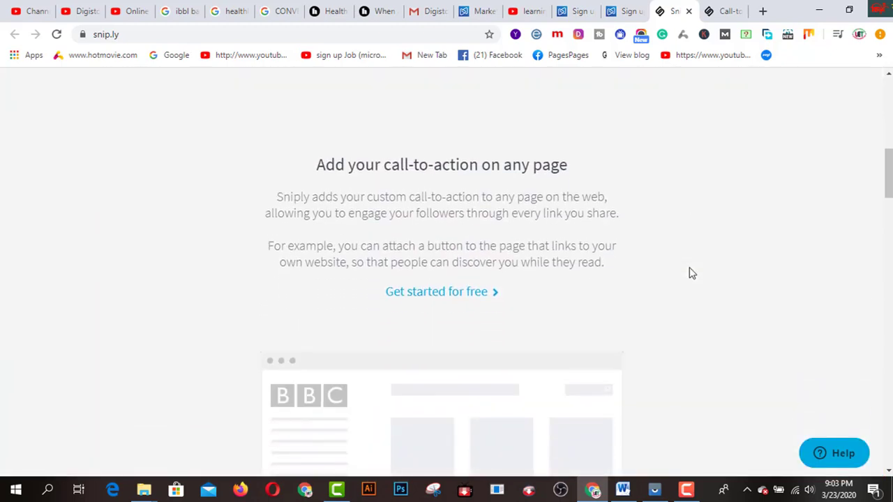
Step: Switch to the Sniply welcome tour and start creating the first snip
{"action": "scroll", "coordinate": [689, 274], "scroll_direction": "up", "scroll_amount": 5}
{"action": "scroll", "coordinate": [690, 273], "scroll_direction": "up", "scroll_amount": 3}
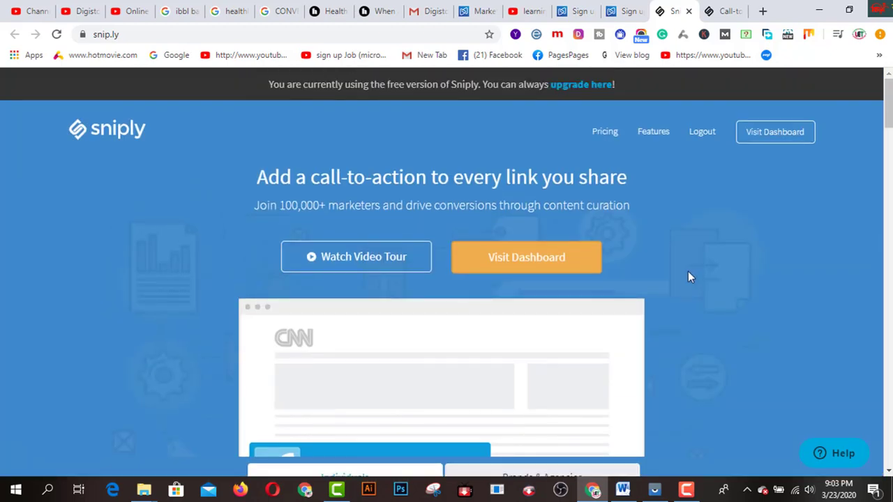
{"action": "left_click", "coordinate": [724, 12]}
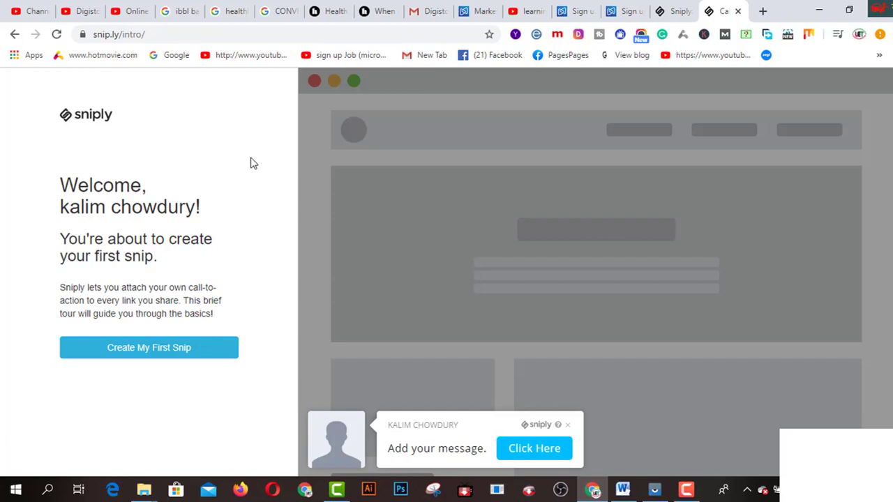
{"action": "left_click", "coordinate": [159, 355]}
Step: Upload the IMG_20191220_221538_9 shortcut from the Desktop as the brand photo and continue to the CTA setup
{"action": "scroll", "coordinate": [210, 333], "scroll_direction": "down", "scroll_amount": 1}
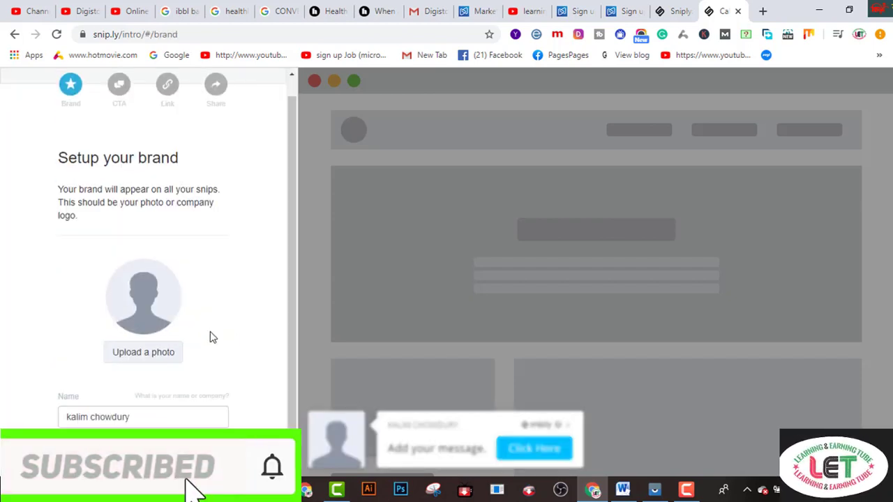
{"action": "left_click", "coordinate": [129, 361]}
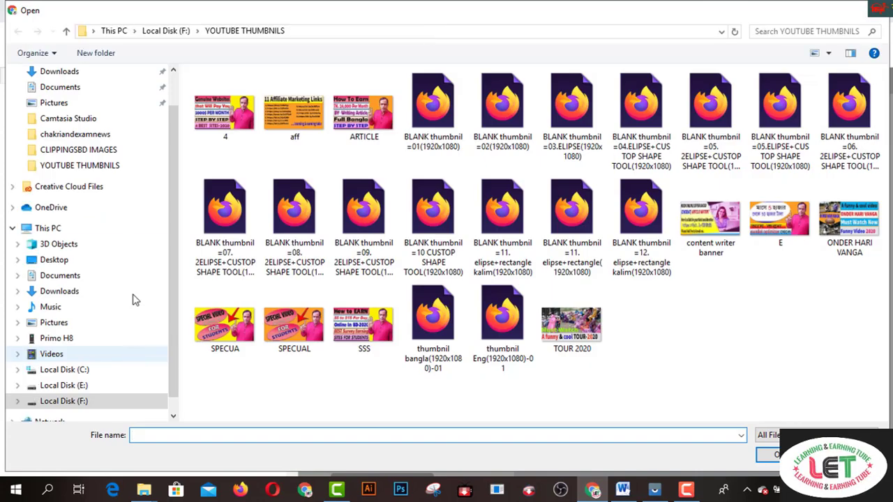
{"action": "left_click", "coordinate": [70, 265]}
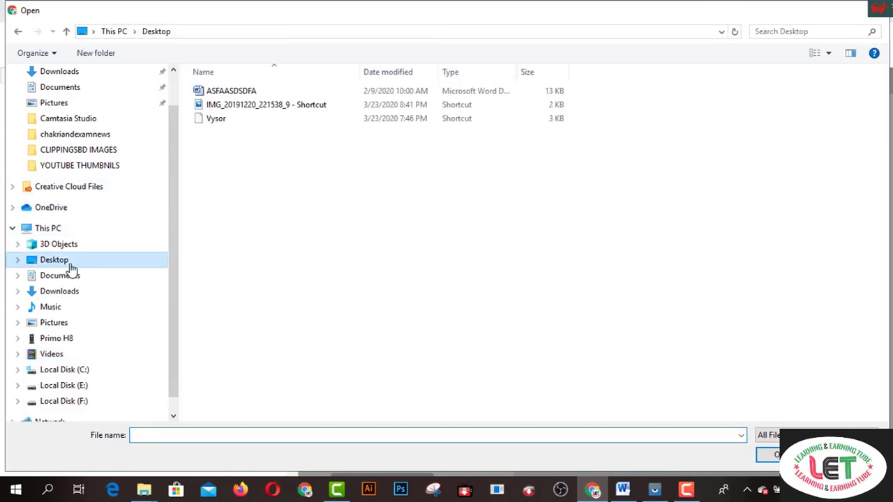
{"action": "left_click", "coordinate": [230, 109]}
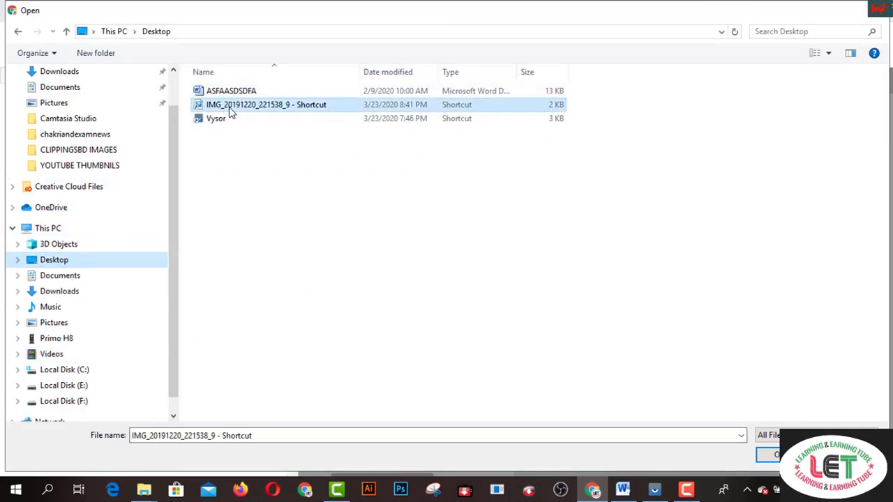
{"action": "key", "text": "Return"}
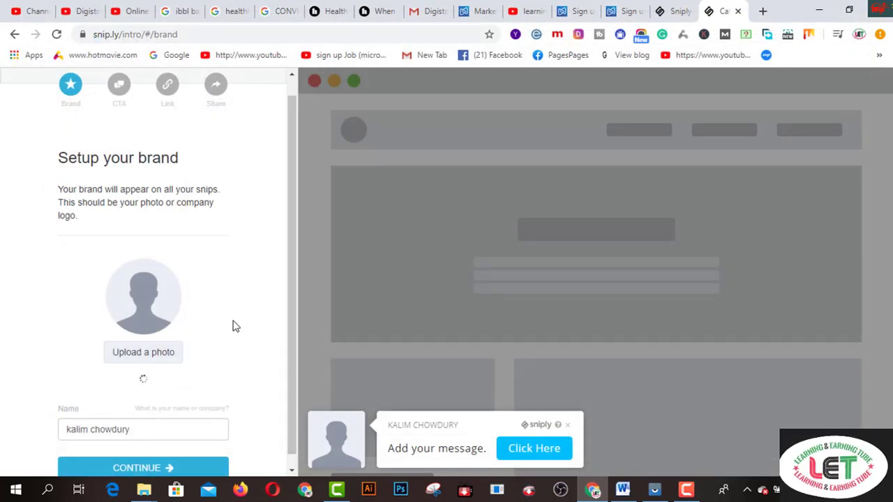
{"action": "scroll", "coordinate": [235, 326], "scroll_direction": "down", "scroll_amount": 1}
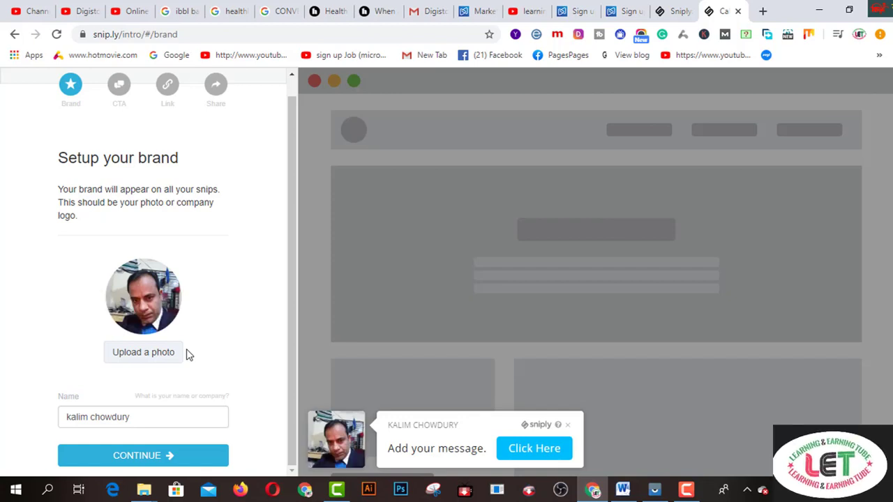
{"action": "left_click", "coordinate": [137, 459]}
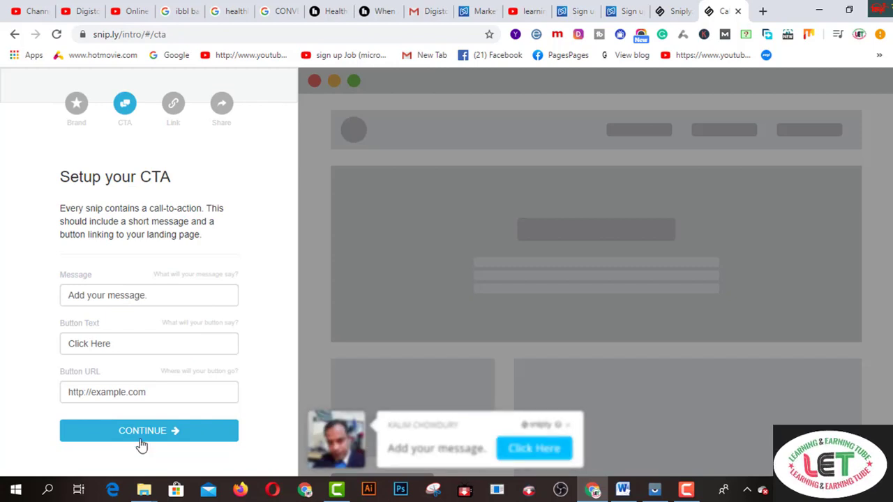
Step: Replace the CTA message with the title "The Perfect Keto Cookbook" copied from the Digistore24 marketplace, keeping the "Click Here" button text
{"action": "left_click", "coordinate": [183, 296]}
{"action": "left_click_drag", "start_coordinate": [183, 297], "coordinate": [2, 296]}
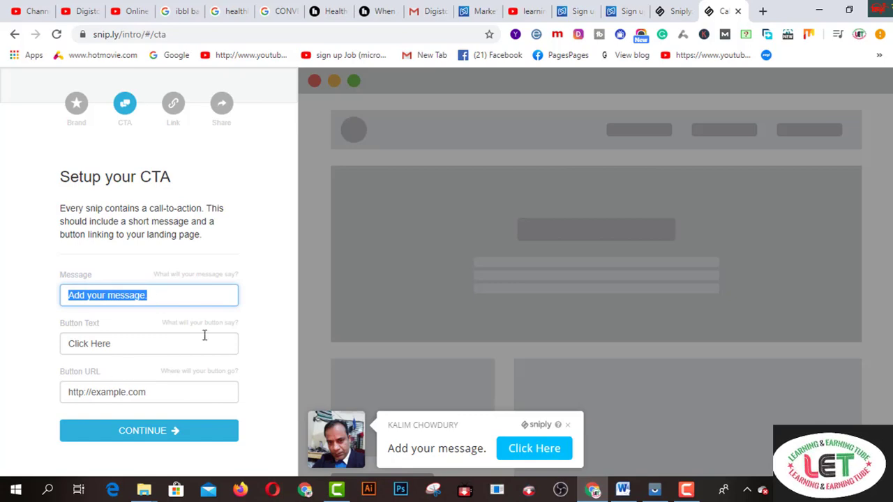
{"action": "left_click", "coordinate": [480, 11]}
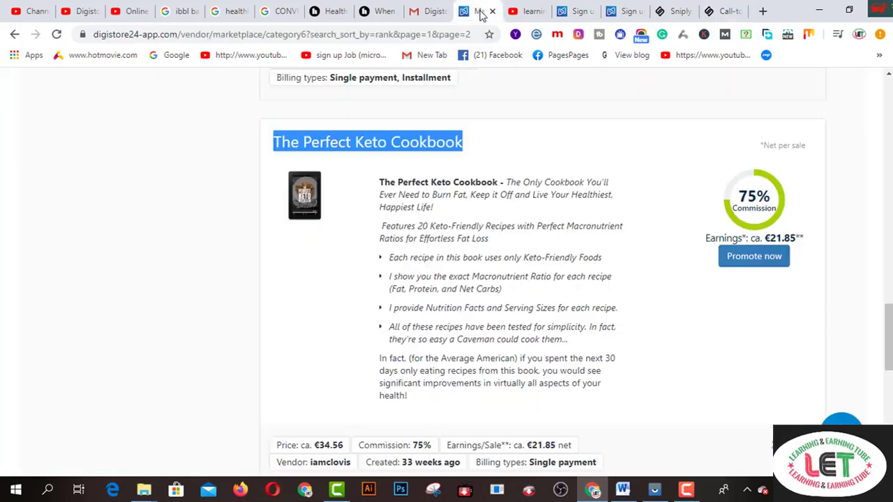
{"action": "right_click", "coordinate": [416, 142]}
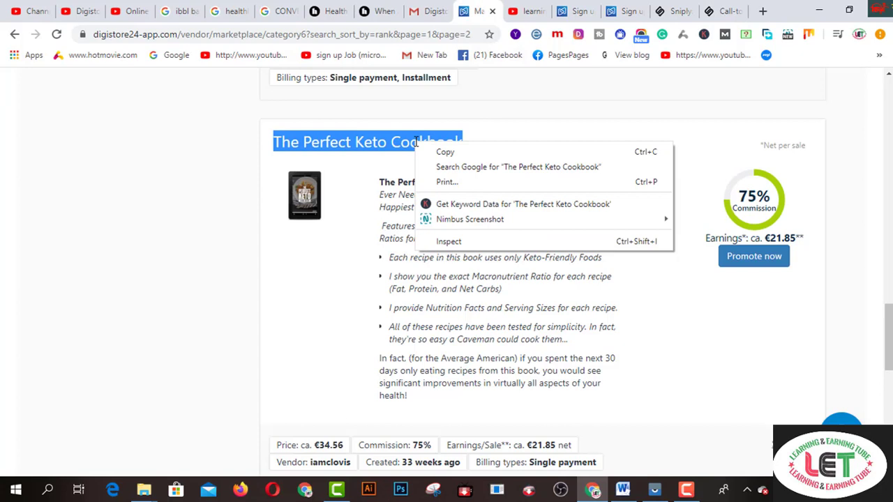
{"action": "left_click", "coordinate": [455, 155]}
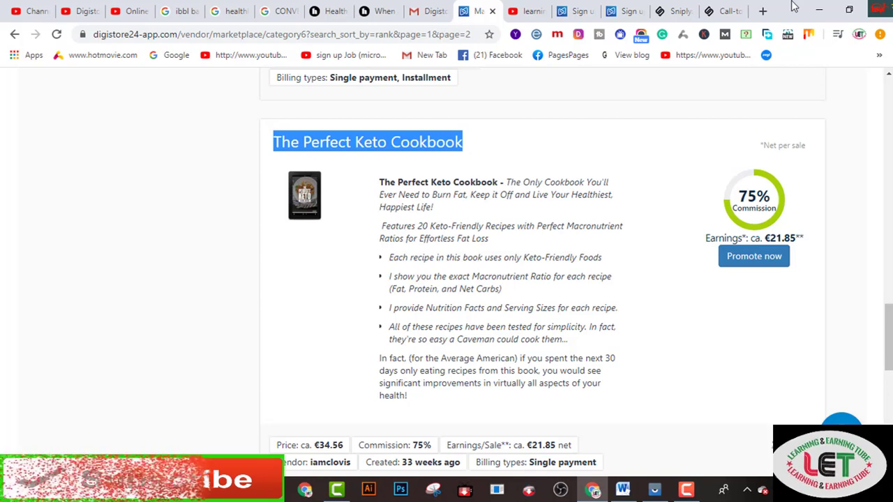
{"action": "left_click", "coordinate": [729, 10]}
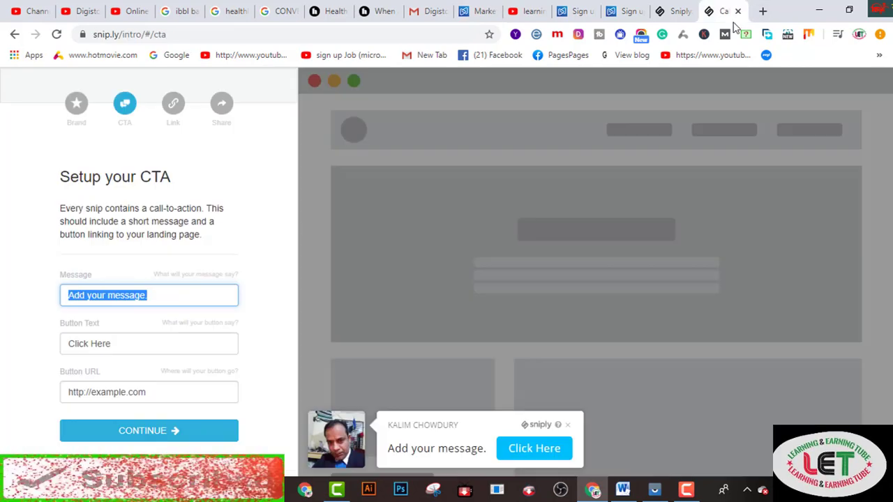
{"action": "right_click", "coordinate": [169, 297]}
{"action": "left_click", "coordinate": [200, 122]}
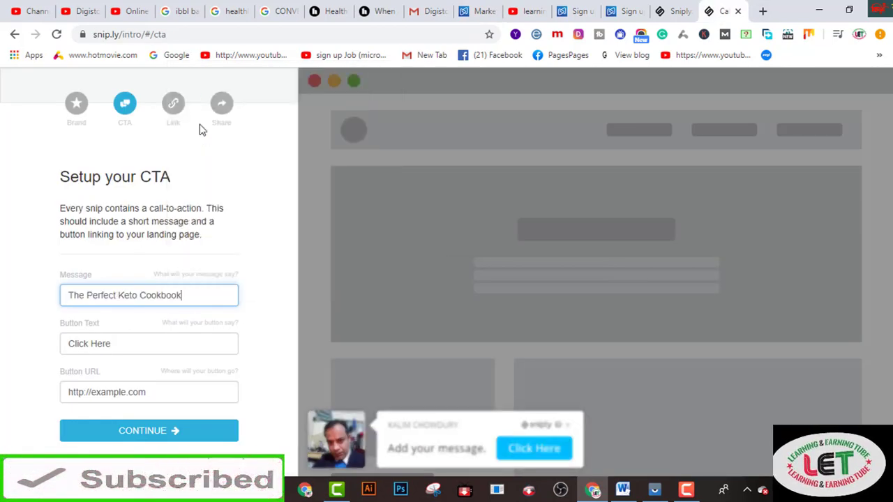
{"action": "left_click", "coordinate": [124, 345]}
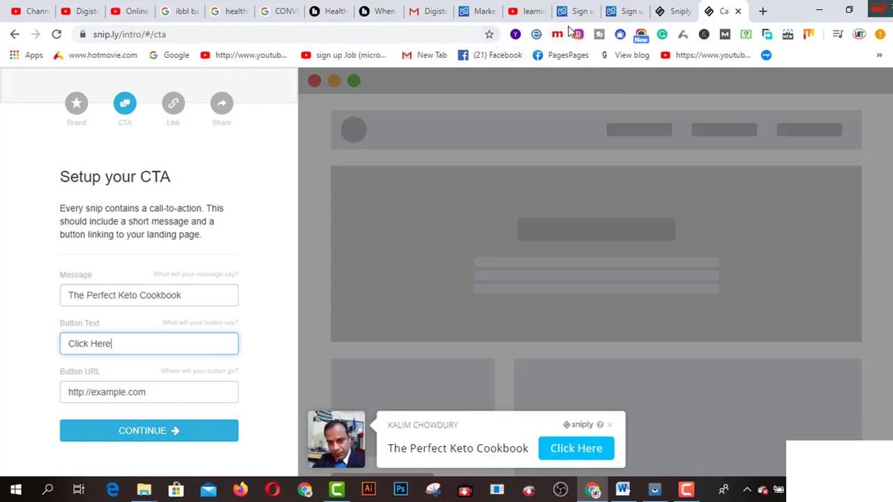
Step: Request promotion of The Perfect Keto Cookbook in the Digistore24 marketplace and open the resulting promolink
{"action": "left_click", "coordinate": [488, 13]}
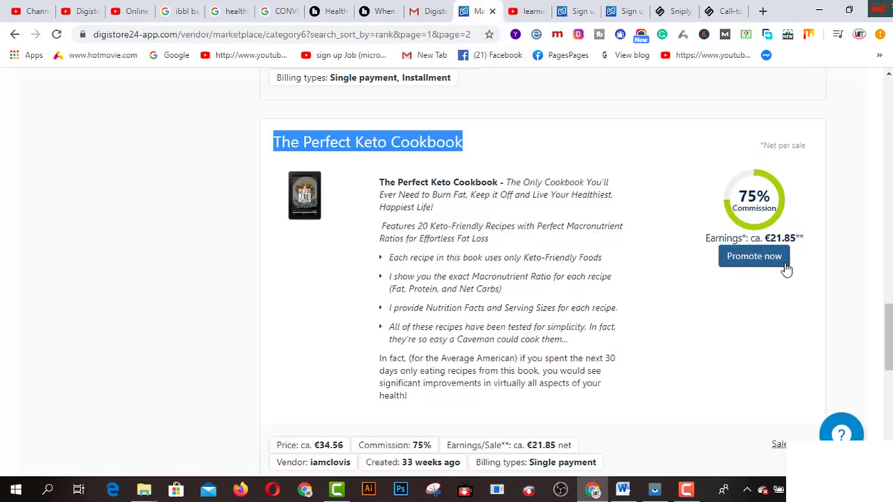
{"action": "left_click", "coordinate": [757, 263]}
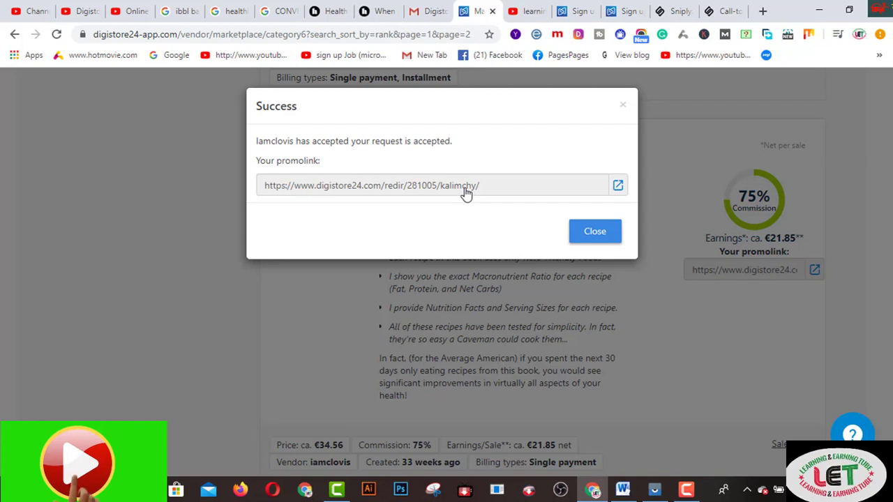
{"action": "left_click", "coordinate": [618, 187]}
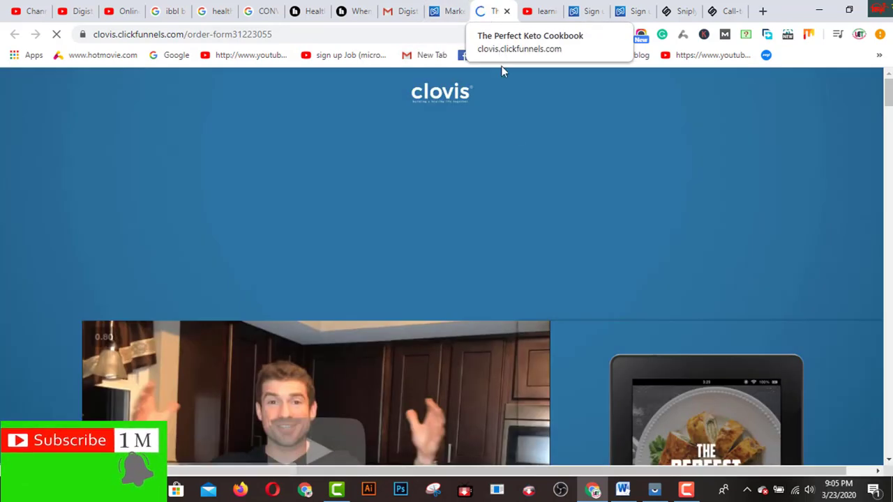
Step: Examine The Perfect Keto Cookbook sales page, including its video, recipe overview and product description
{"action": "scroll", "coordinate": [537, 297], "scroll_direction": "down", "scroll_amount": 4}
{"action": "scroll", "coordinate": [537, 299], "scroll_direction": "down", "scroll_amount": 6}
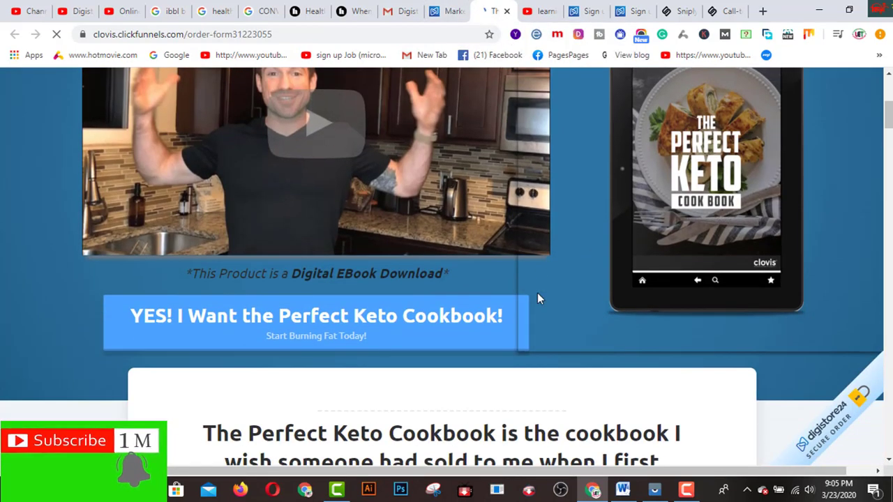
{"action": "scroll", "coordinate": [537, 299], "scroll_direction": "down", "scroll_amount": 5}
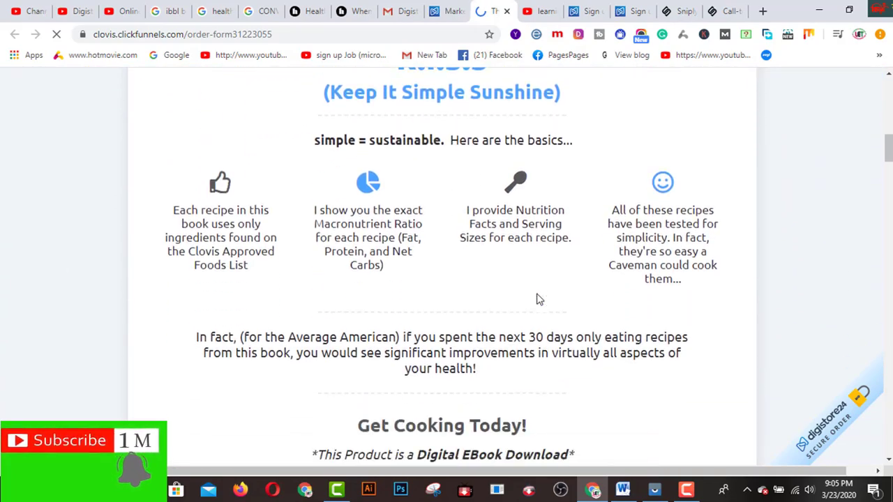
{"action": "scroll", "coordinate": [537, 299], "scroll_direction": "down", "scroll_amount": 10}
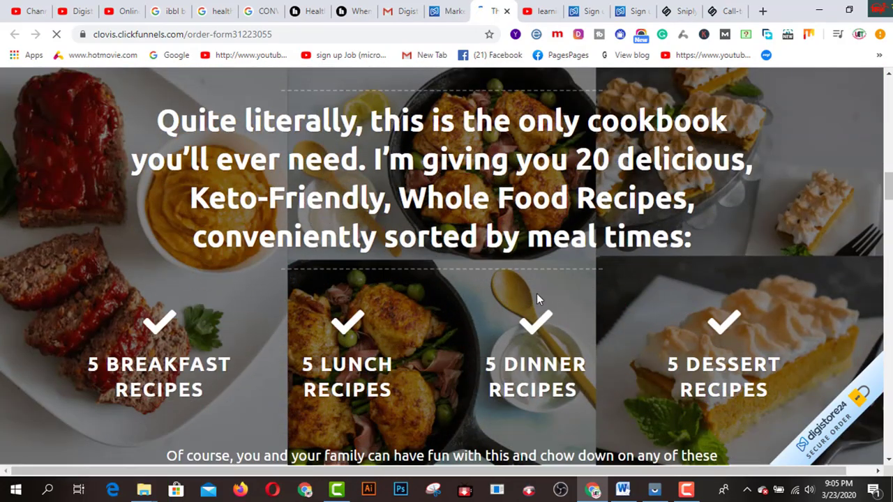
{"action": "scroll", "coordinate": [536, 299], "scroll_direction": "down", "scroll_amount": 10}
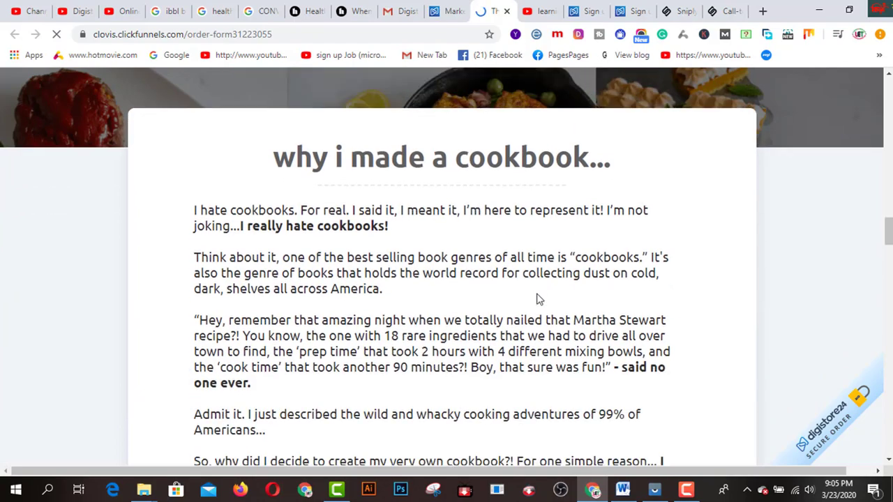
{"action": "scroll", "coordinate": [537, 298], "scroll_direction": "down", "scroll_amount": 5}
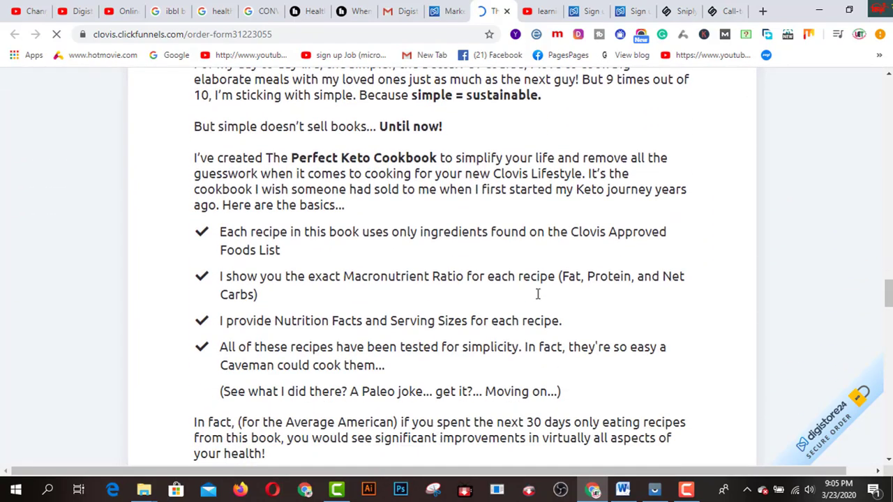
{"action": "scroll", "coordinate": [537, 296], "scroll_direction": "down", "scroll_amount": 7}
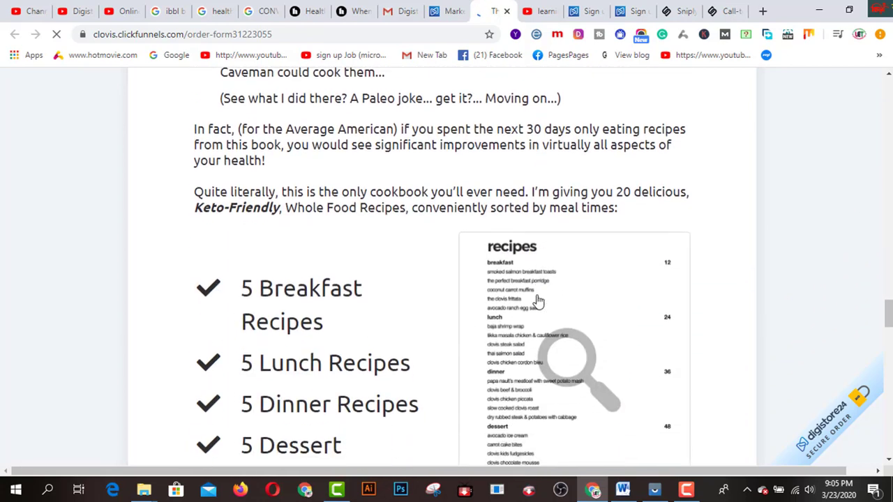
{"action": "scroll", "coordinate": [538, 300], "scroll_direction": "down", "scroll_amount": 4}
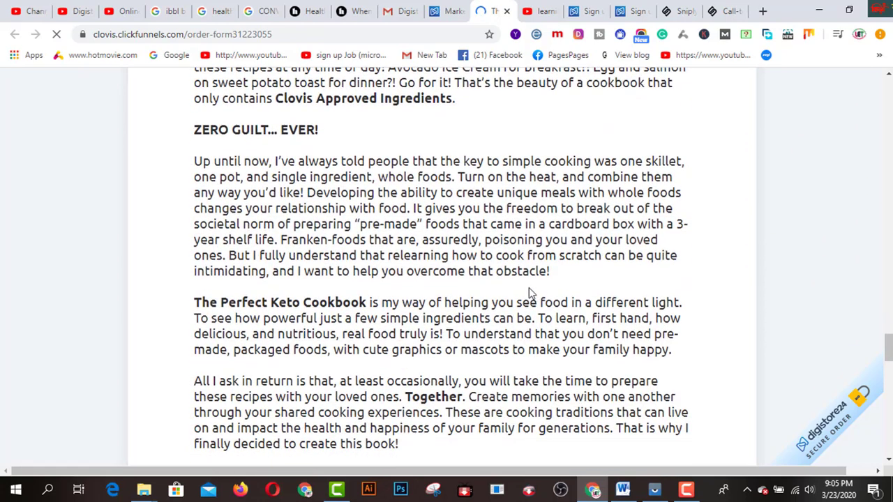
Step: Return to the Digistore24 marketplace and copy the promolink for The Perfect Keto Cookbook
{"action": "left_click", "coordinate": [451, 14]}
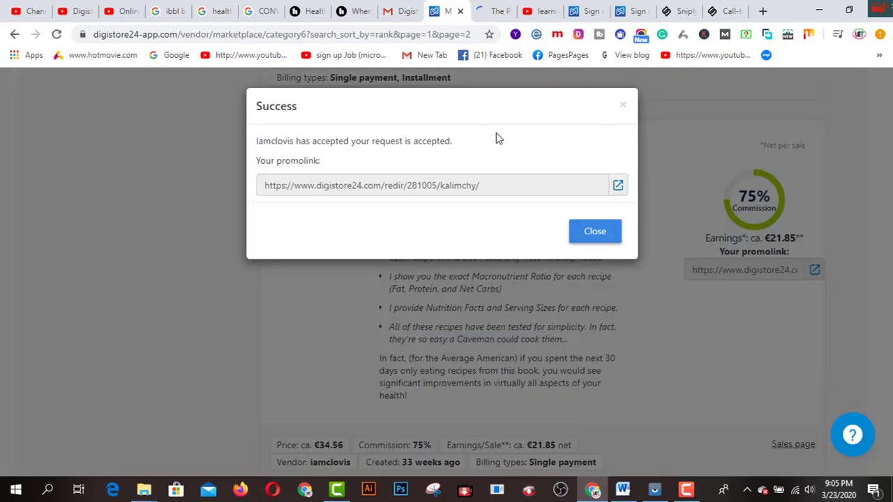
{"action": "left_click", "coordinate": [489, 189]}
{"action": "right_click", "coordinate": [489, 190]}
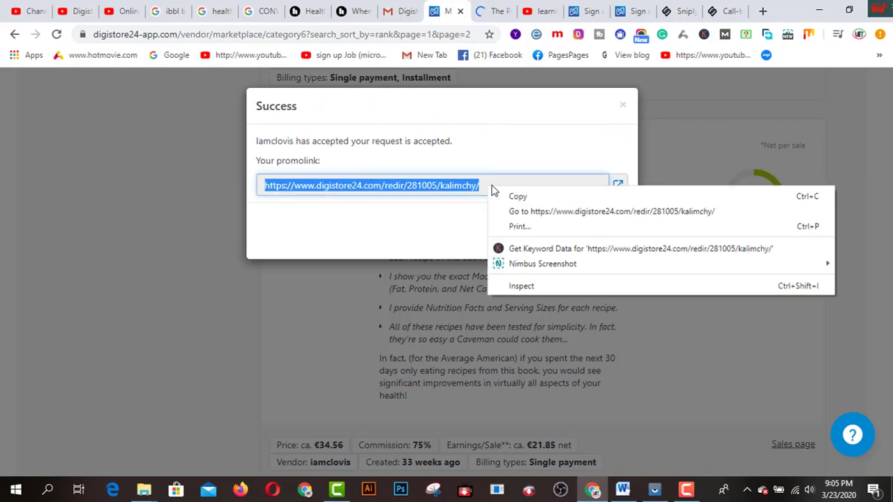
{"action": "left_click", "coordinate": [528, 197]}
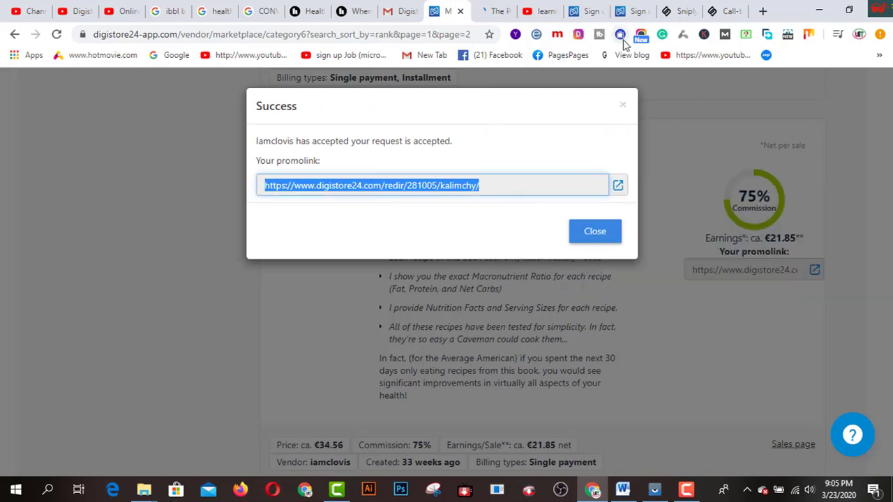
Step: Set the Sniply CTA's button URL to the copied Digistore24 promolink and continue to the page link setup
{"action": "left_click", "coordinate": [725, 12]}
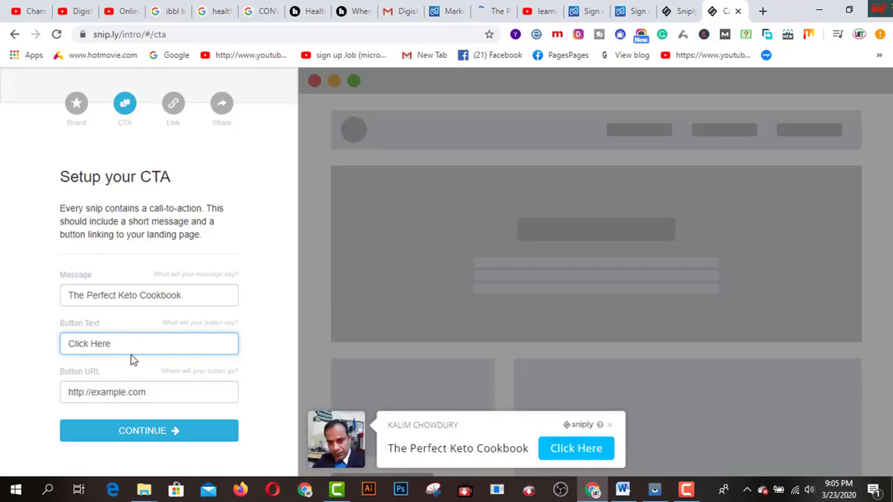
{"action": "left_click_drag", "start_coordinate": [130, 343], "coordinate": [54, 347]}
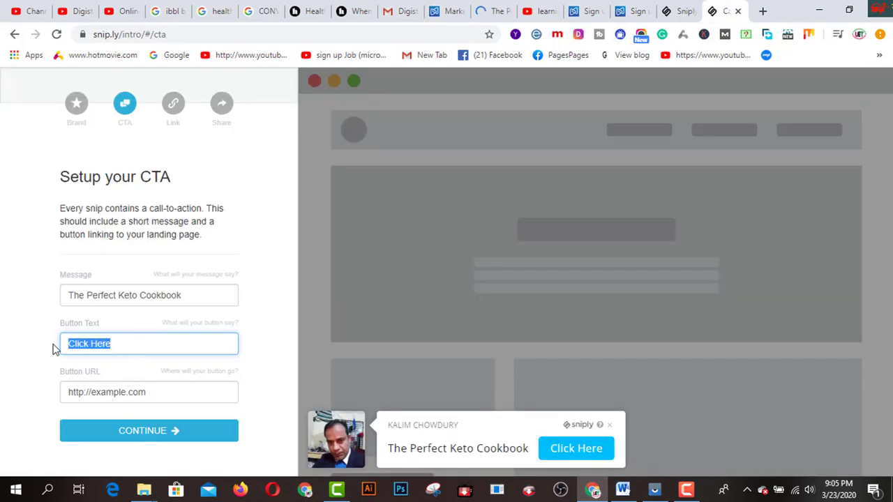
{"action": "left_click", "coordinate": [135, 346]}
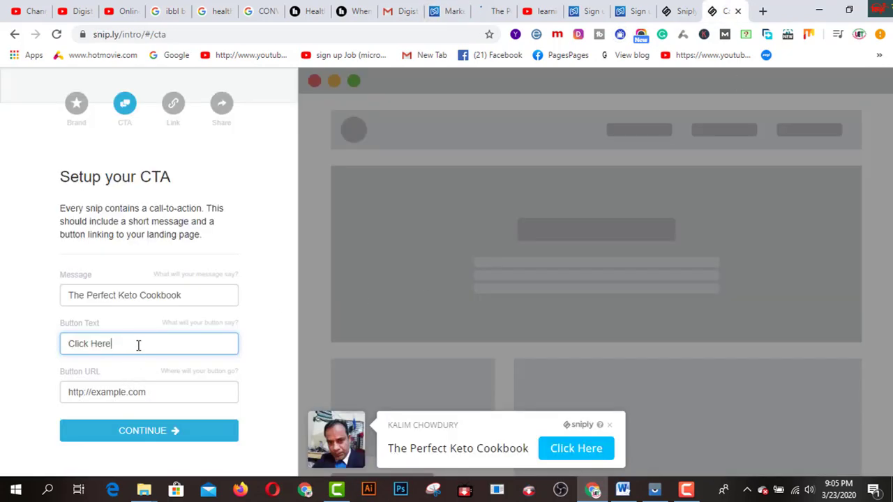
{"action": "left_click_drag", "start_coordinate": [155, 394], "coordinate": [4, 400]}
{"action": "right_click", "coordinate": [155, 395]}
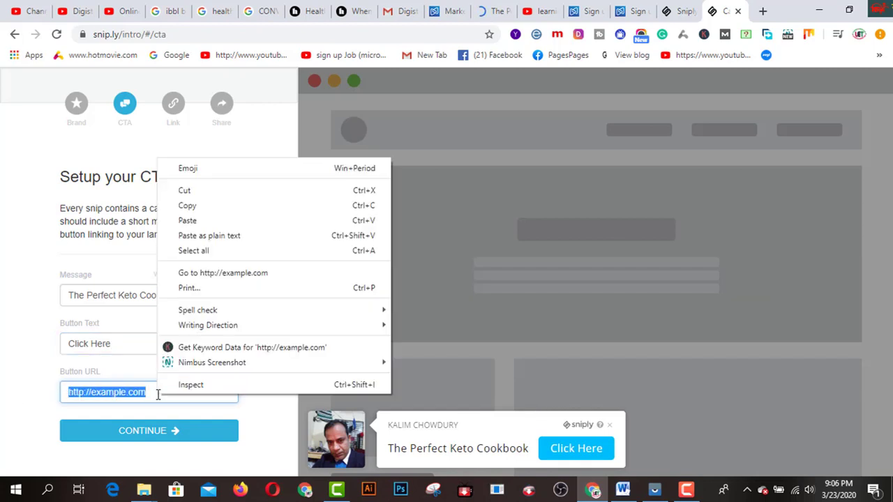
{"action": "left_click", "coordinate": [192, 222]}
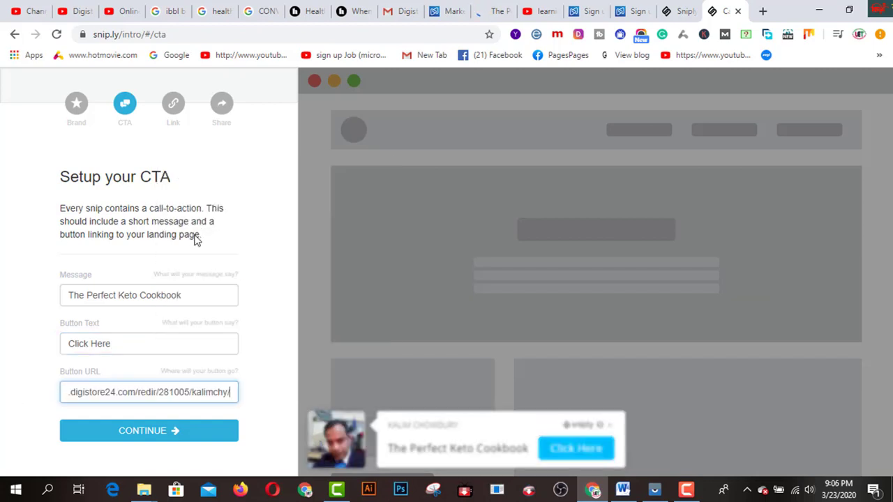
{"action": "left_click", "coordinate": [139, 430]}
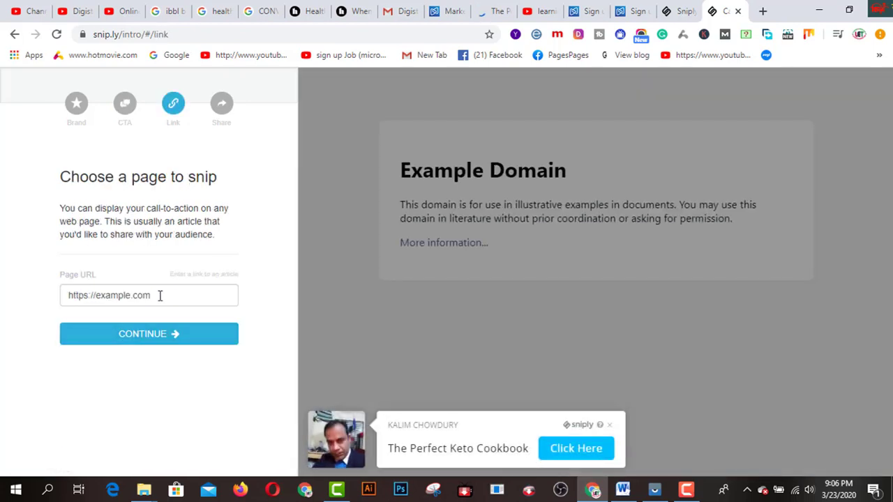
Step: Switch to the Healthline home page and look through its featured articles for a page to snip
{"action": "left_click", "coordinate": [160, 295]}
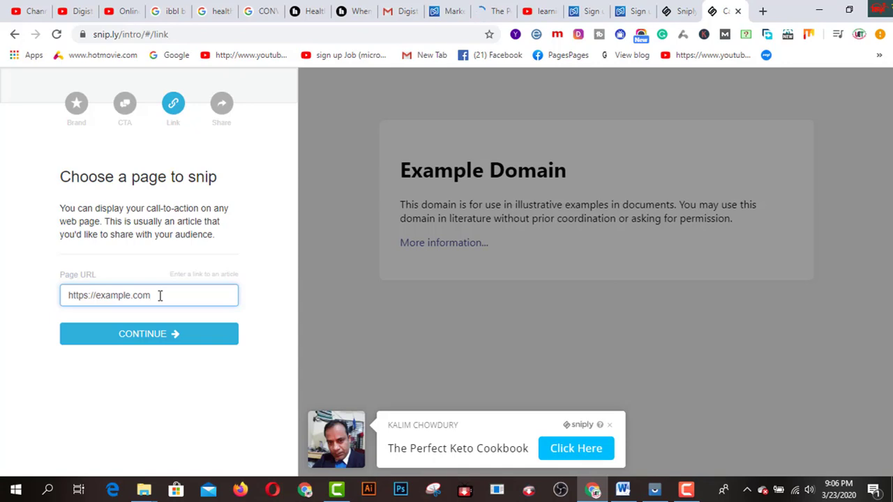
{"action": "left_click", "coordinate": [218, 11]}
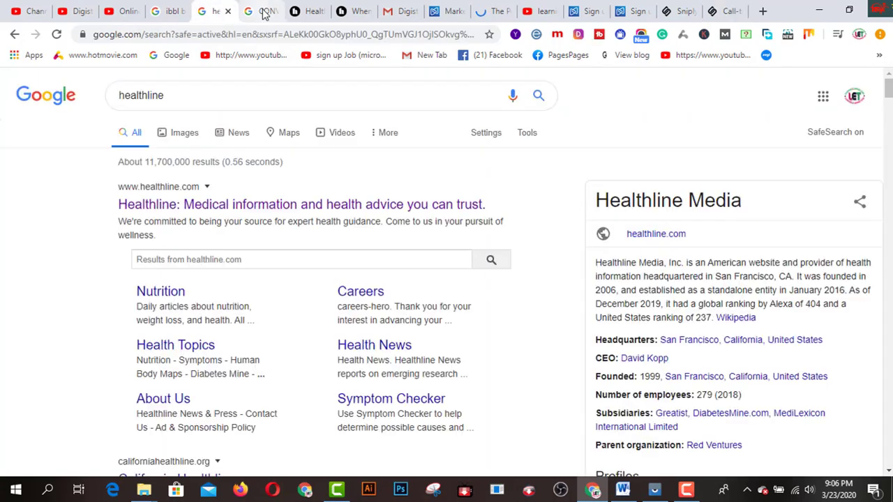
{"action": "left_click", "coordinate": [264, 13]}
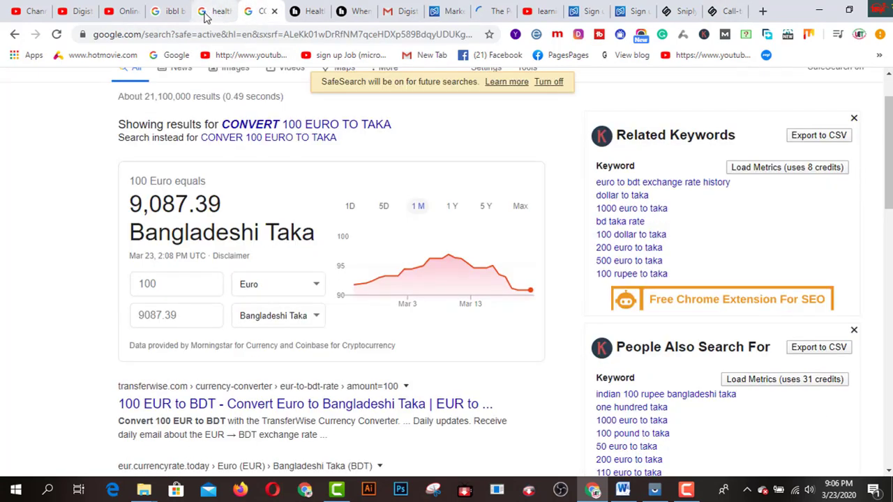
{"action": "left_click", "coordinate": [312, 12]}
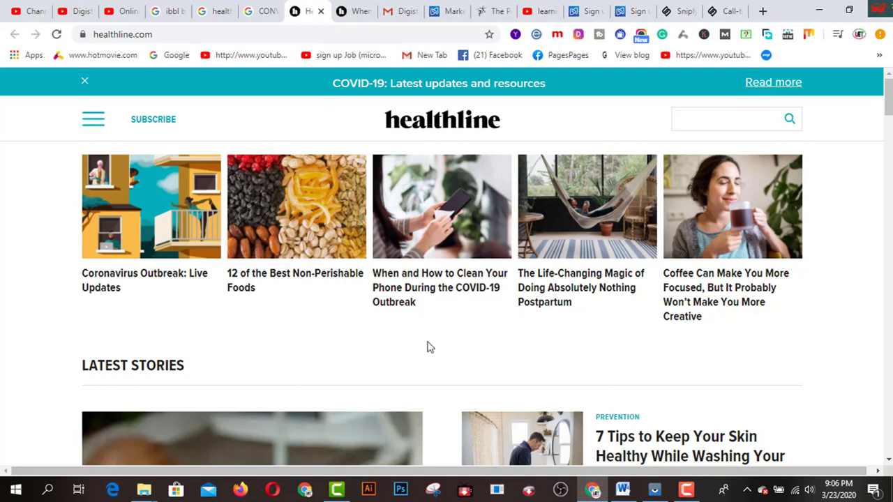
{"action": "scroll", "coordinate": [428, 345], "scroll_direction": "down", "scroll_amount": 1}
{"action": "scroll", "coordinate": [363, 343], "scroll_direction": "up", "scroll_amount": 1}
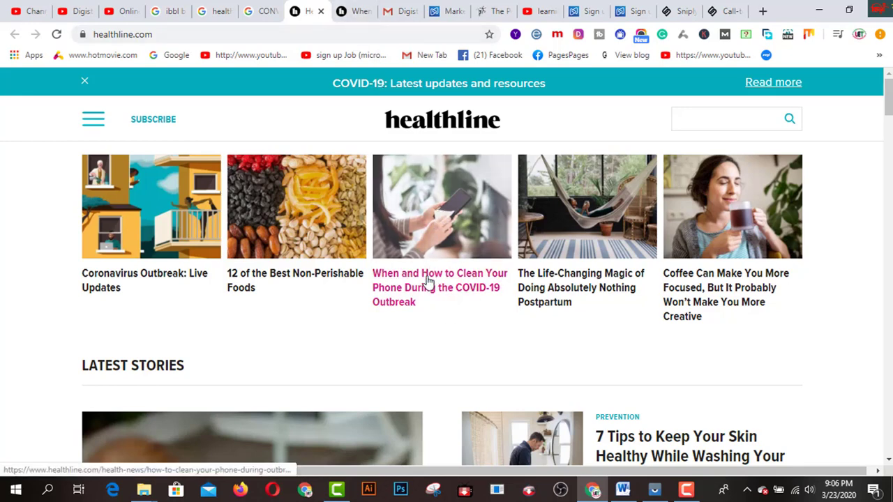
Step: Look through the Healthline article "When and How to Clean Your Phone During the COVID-19 Outbreak" and copy its page address
{"action": "left_click", "coordinate": [357, 15]}
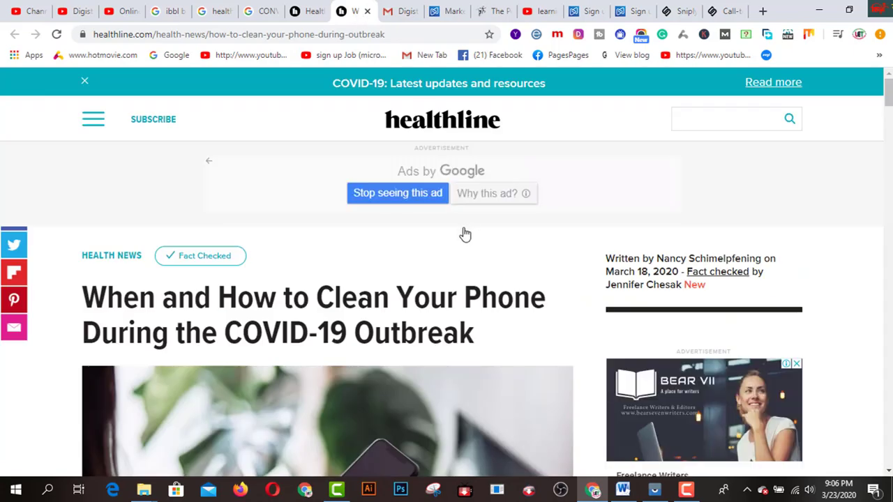
{"action": "scroll", "coordinate": [488, 353], "scroll_direction": "down", "scroll_amount": 3}
{"action": "scroll", "coordinate": [489, 354], "scroll_direction": "down", "scroll_amount": 8}
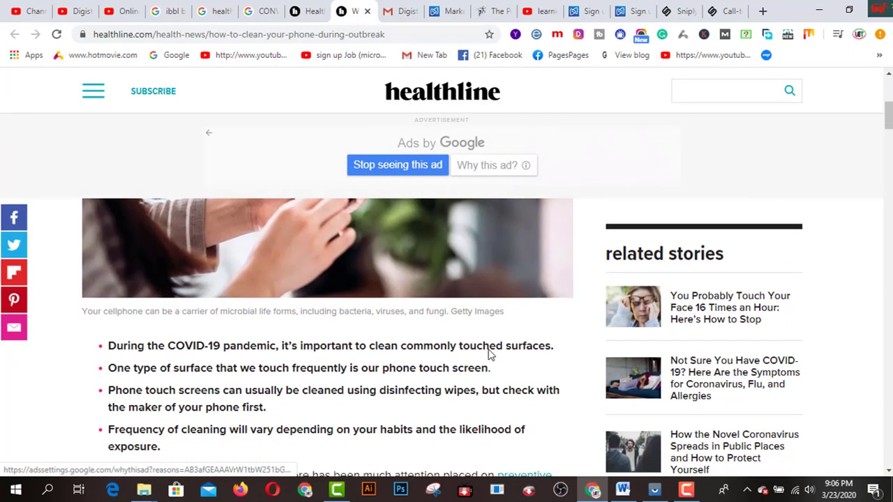
{"action": "scroll", "coordinate": [491, 375], "scroll_direction": "down", "scroll_amount": 10}
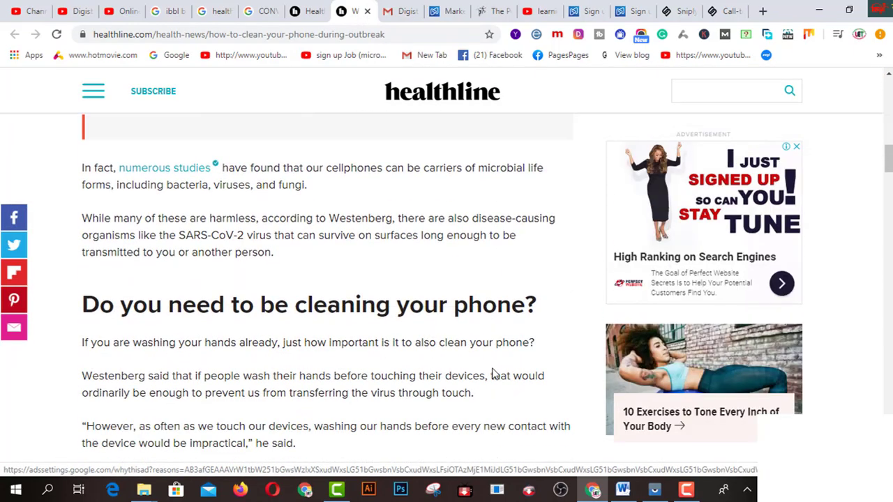
{"action": "scroll", "coordinate": [492, 374], "scroll_direction": "down", "scroll_amount": 9}
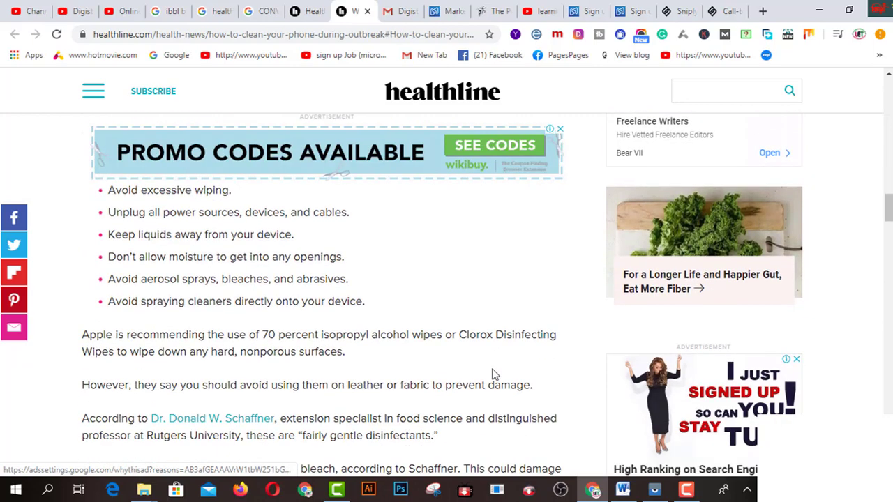
{"action": "left_click", "coordinate": [432, 35]}
{"action": "right_click", "coordinate": [434, 38]}
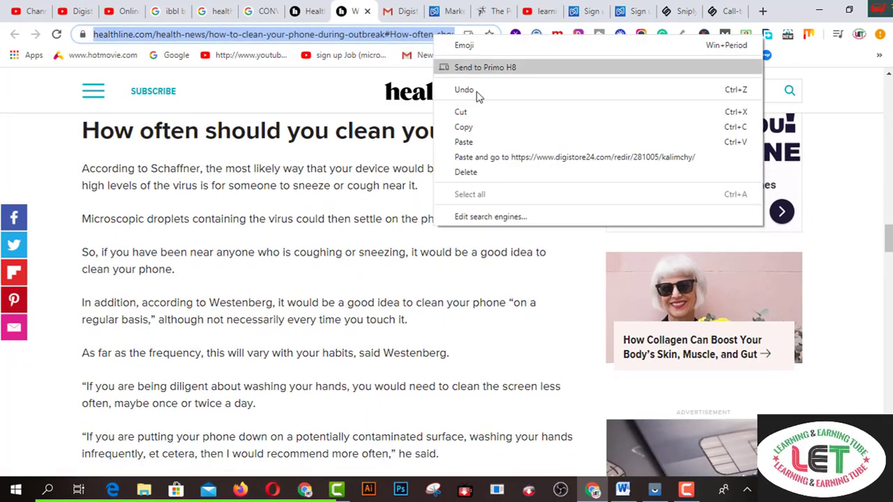
{"action": "left_click", "coordinate": [476, 127]}
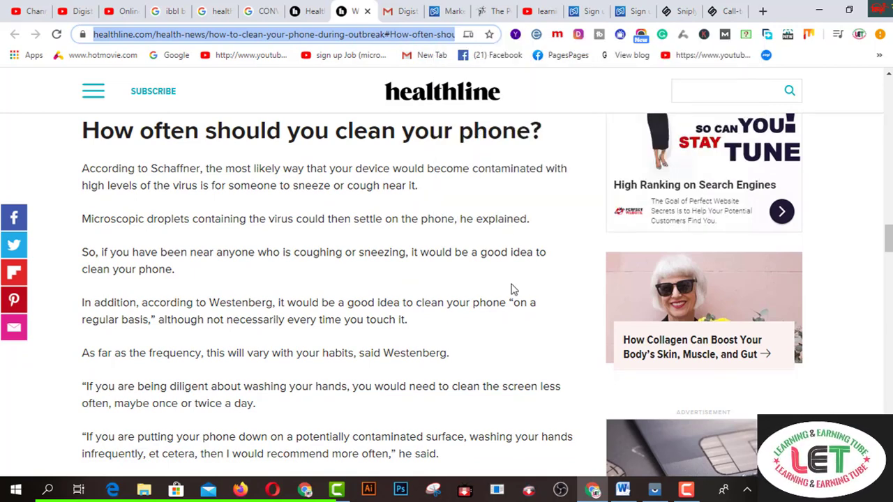
Step: Return to the Sniply page link setup and replace the example page URL with the copied Healthline article address
{"action": "left_click", "coordinate": [728, 18]}
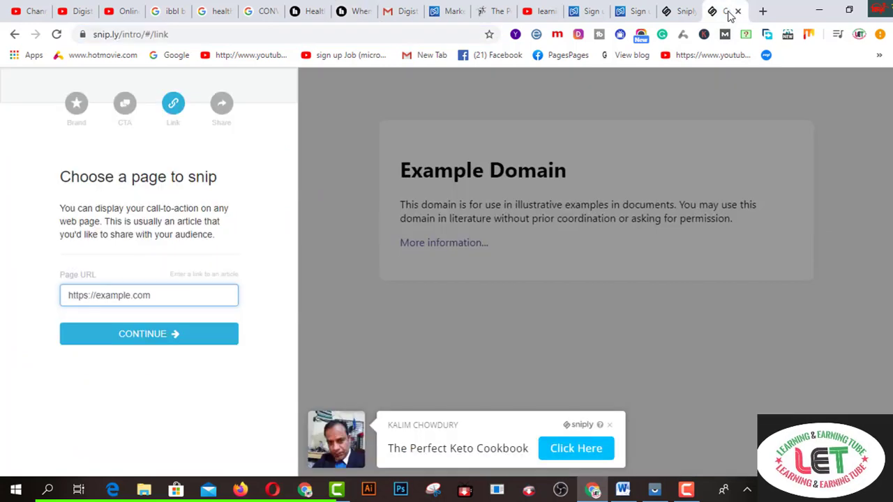
{"action": "left_click_drag", "start_coordinate": [172, 299], "coordinate": [18, 302]}
{"action": "right_click", "coordinate": [163, 294]}
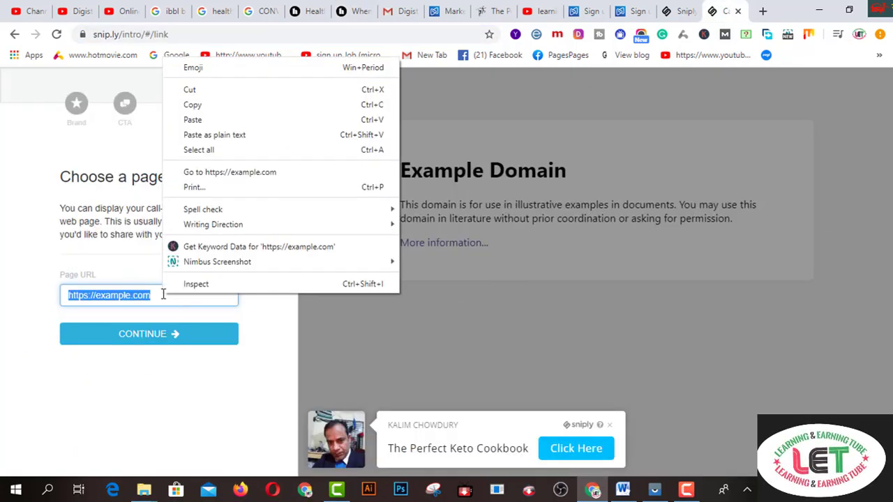
{"action": "left_click", "coordinate": [202, 120]}
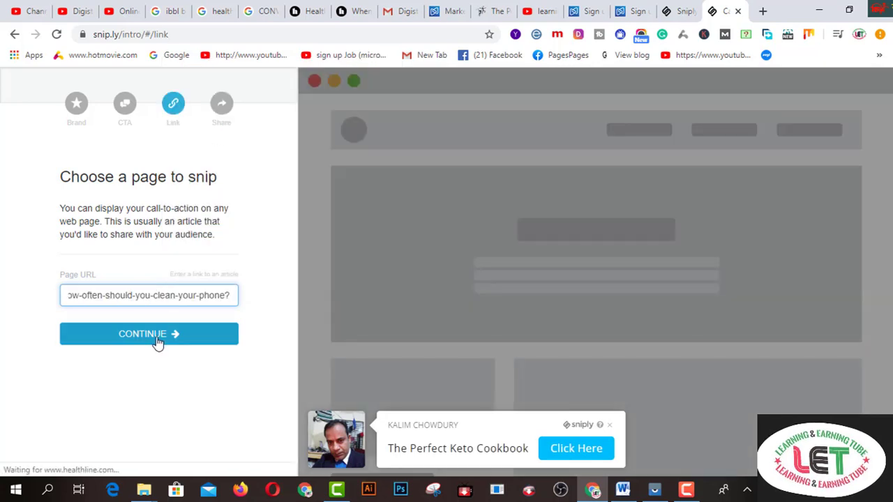